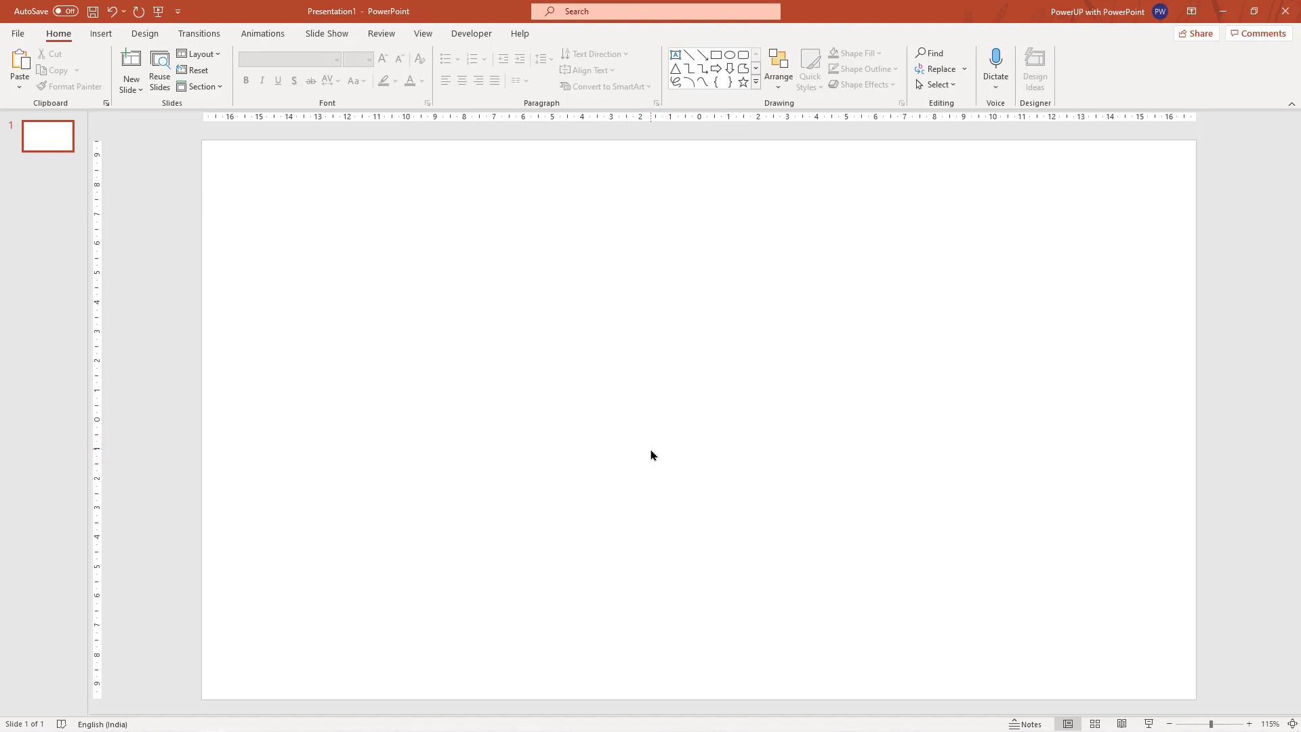
Show the Design tab's theme Colors list and scroll from Custom 1 and Office down past Paper
{"action": "left_click", "coordinate": [145, 34]}
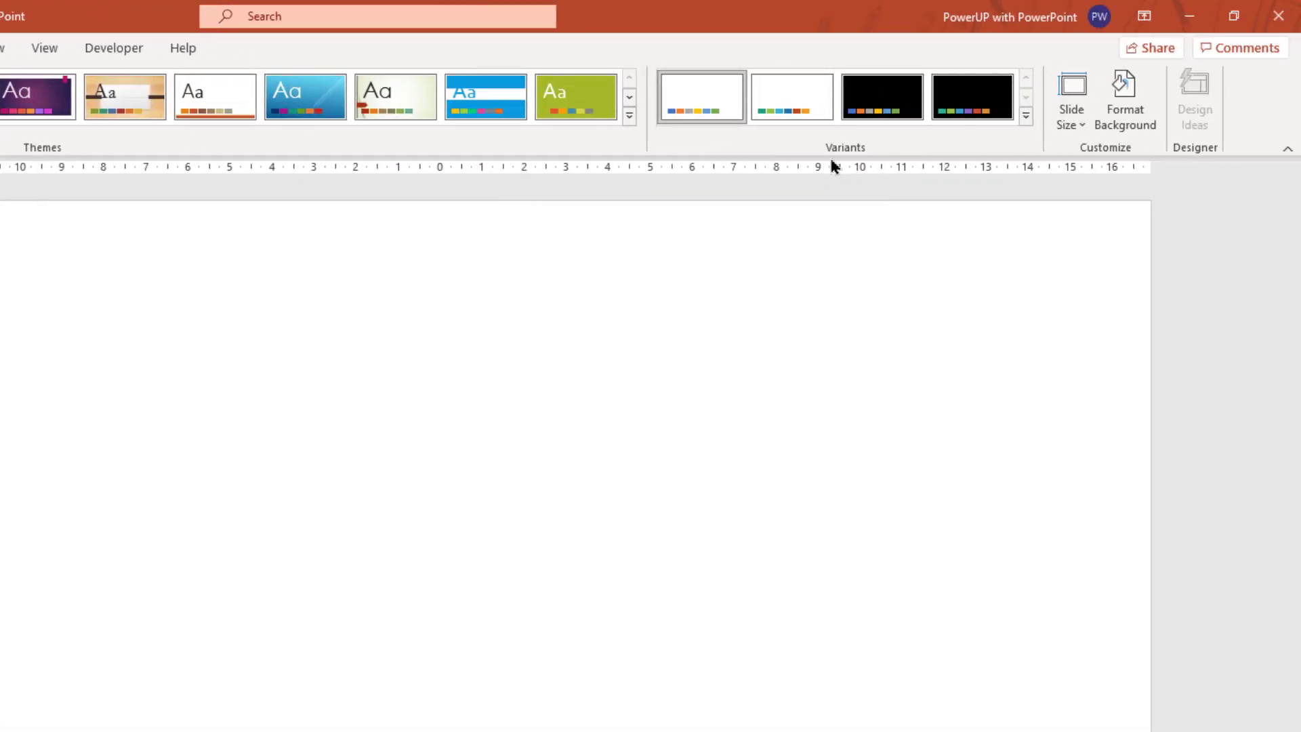
{"action": "left_click", "coordinate": [1025, 123]}
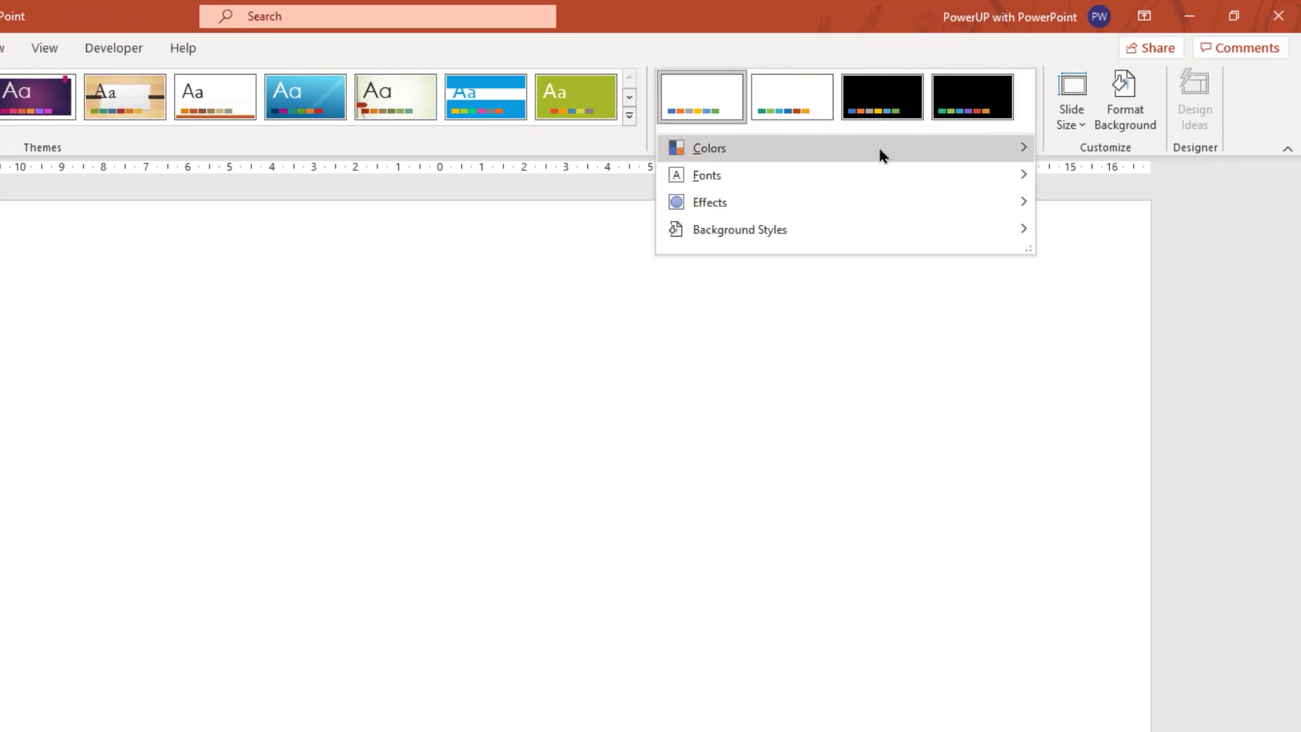
{"action": "mouse_move", "coordinate": [820, 156]}
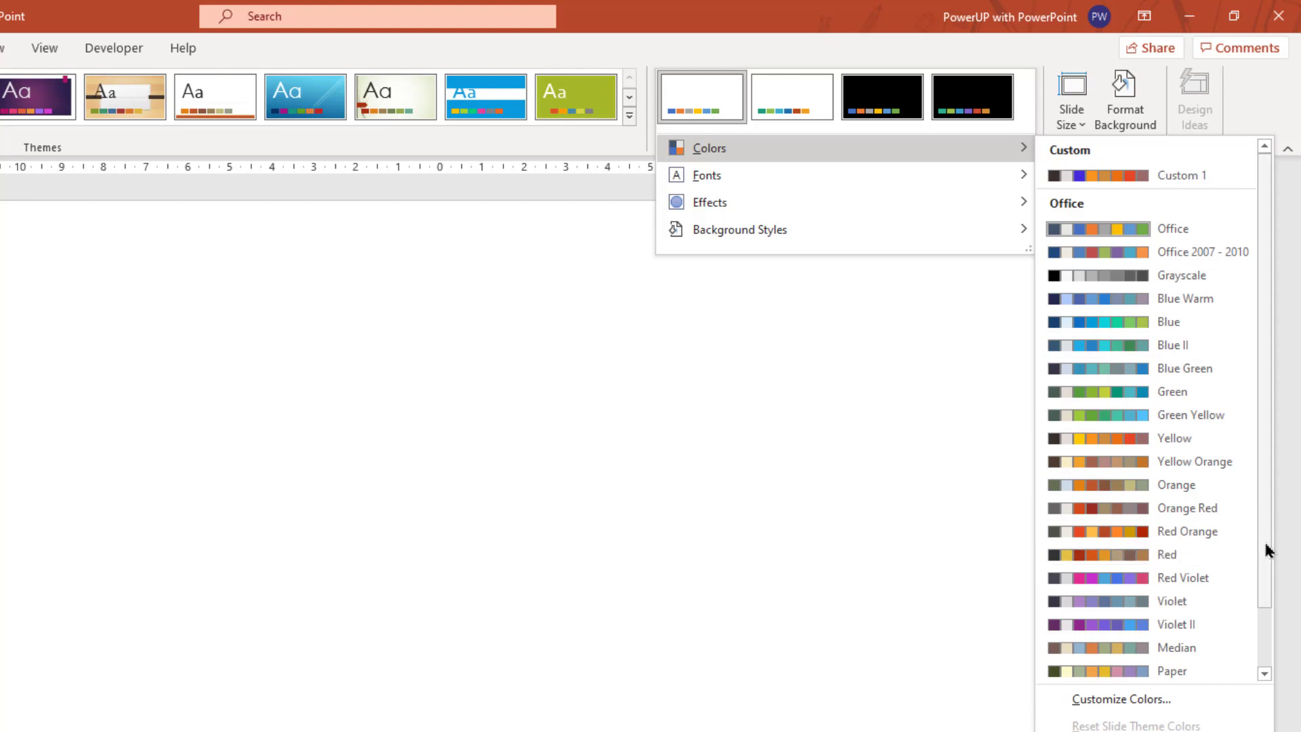
{"action": "left_click_drag", "start_coordinate": [1267, 547], "coordinate": [1269, 476]}
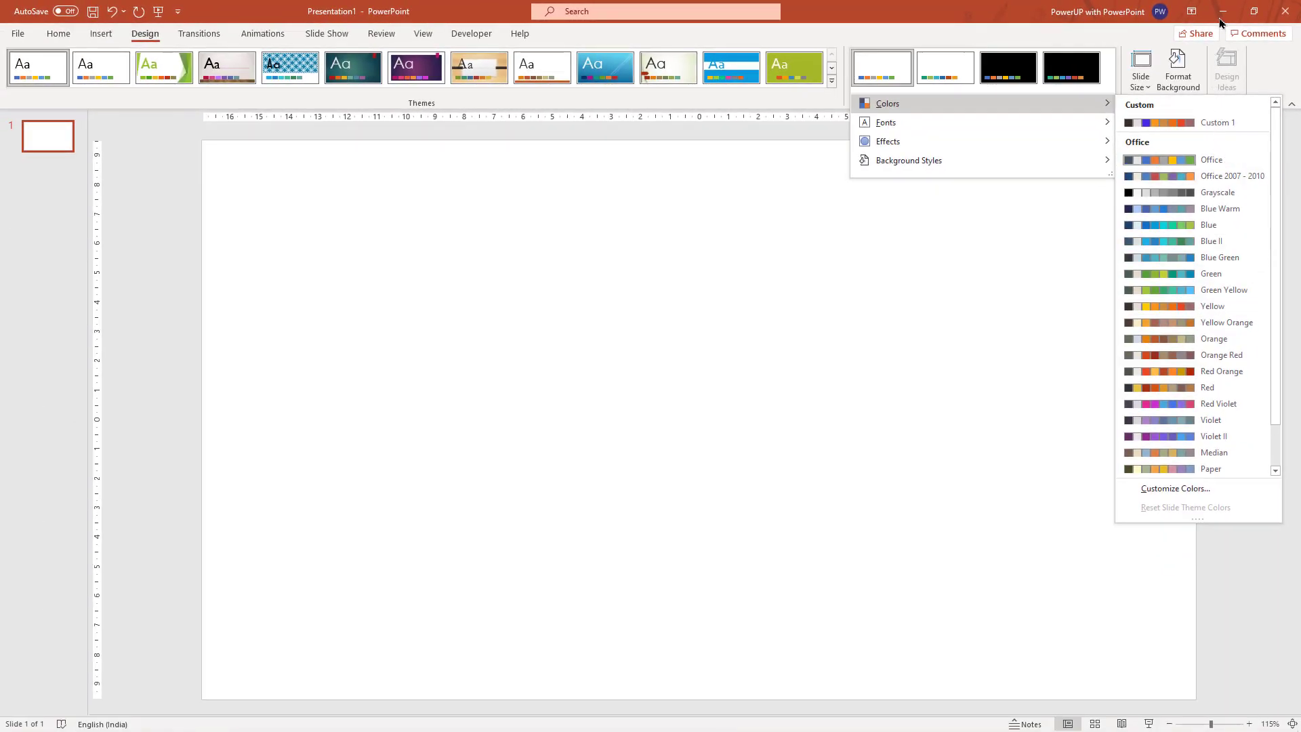
Browse to C:\Program Files\Microsoft Office\root\Document Themes 16\Theme Colors, then return to PowerPoint
{"action": "left_click", "coordinate": [1222, 12]}
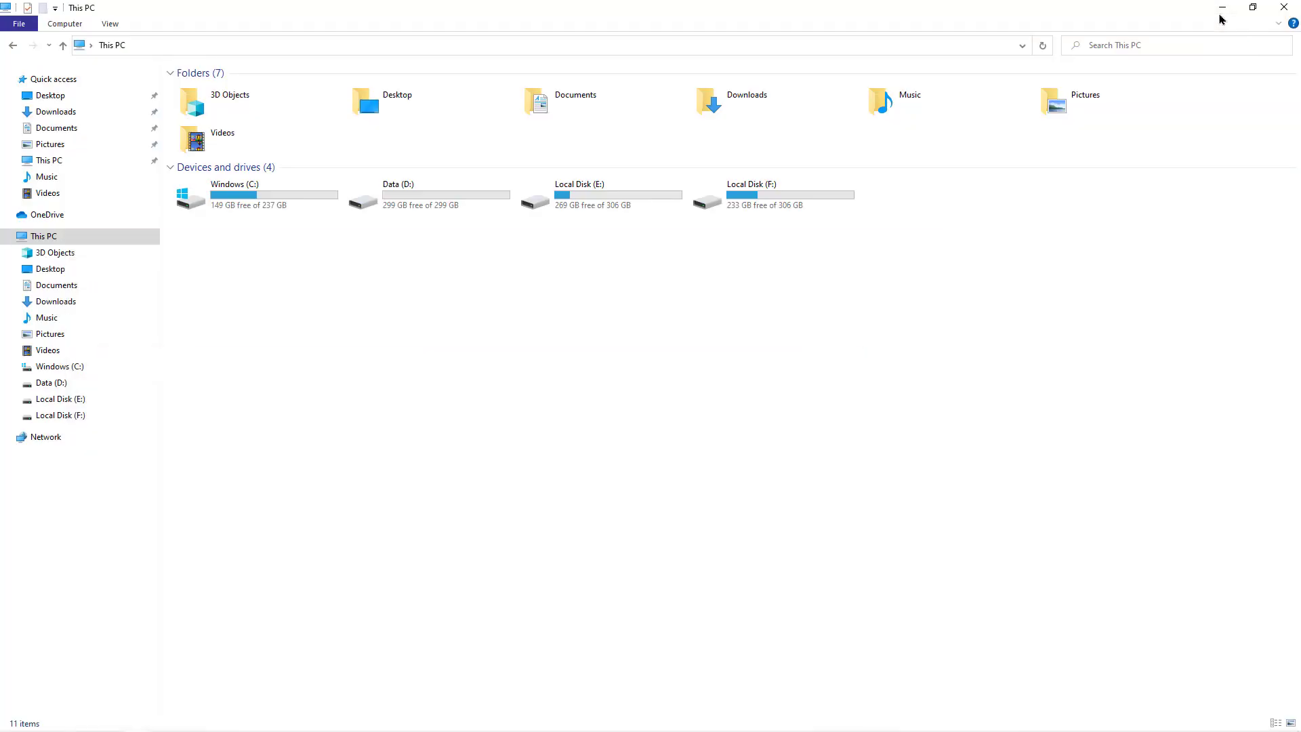
{"action": "double_click", "coordinate": [239, 196]}
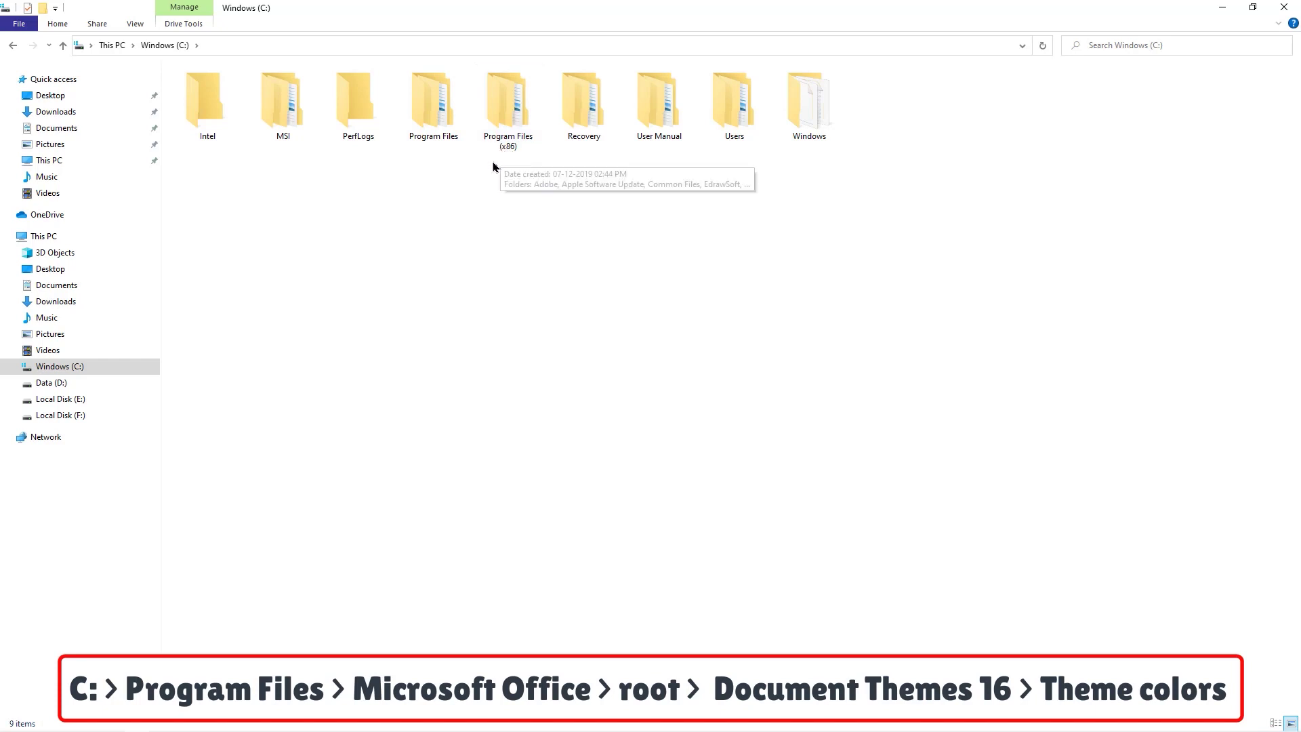
{"action": "double_click", "coordinate": [437, 133]}
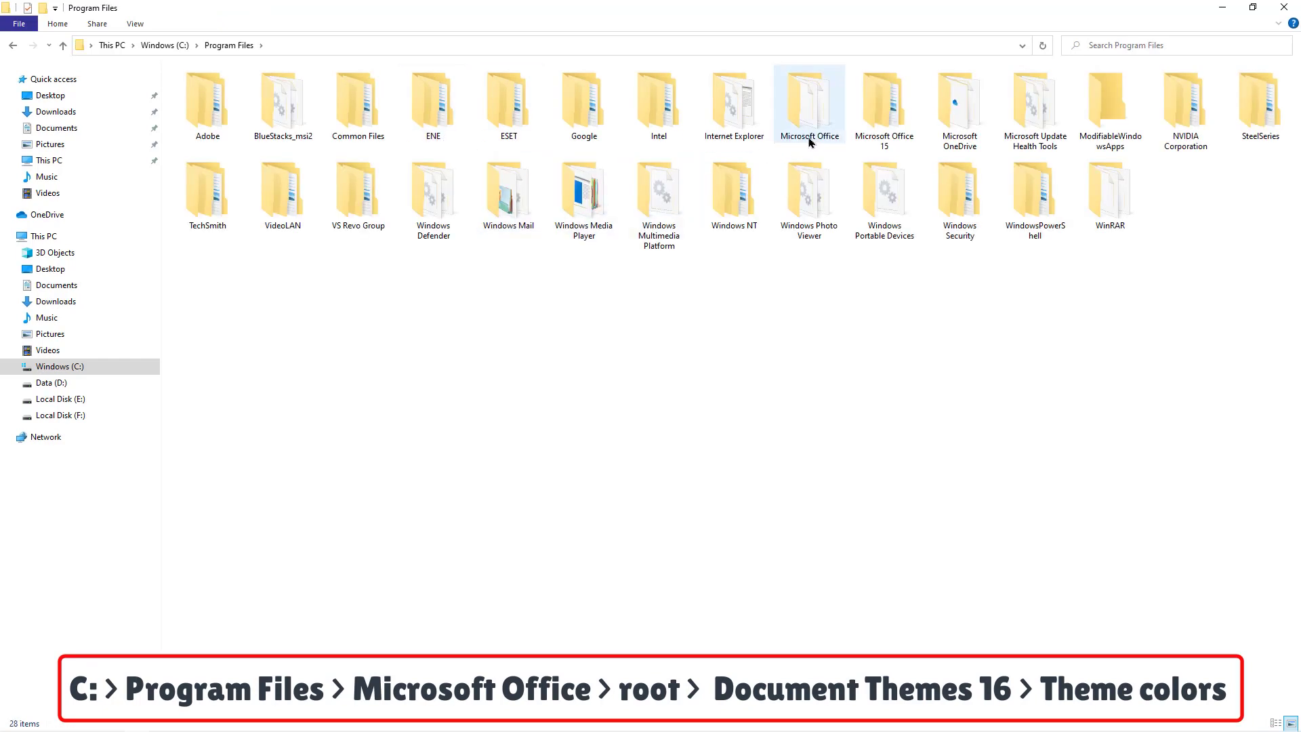
{"action": "double_click", "coordinate": [812, 109]}
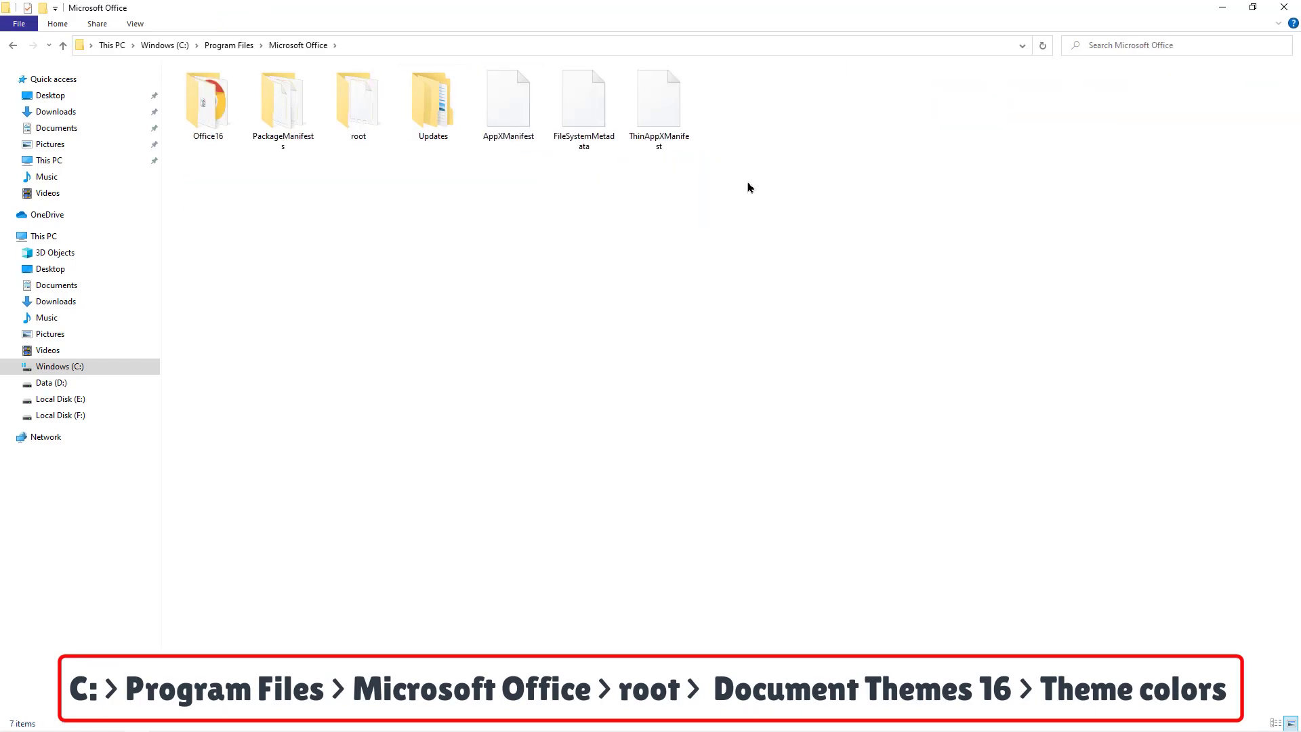
{"action": "double_click", "coordinate": [361, 141]}
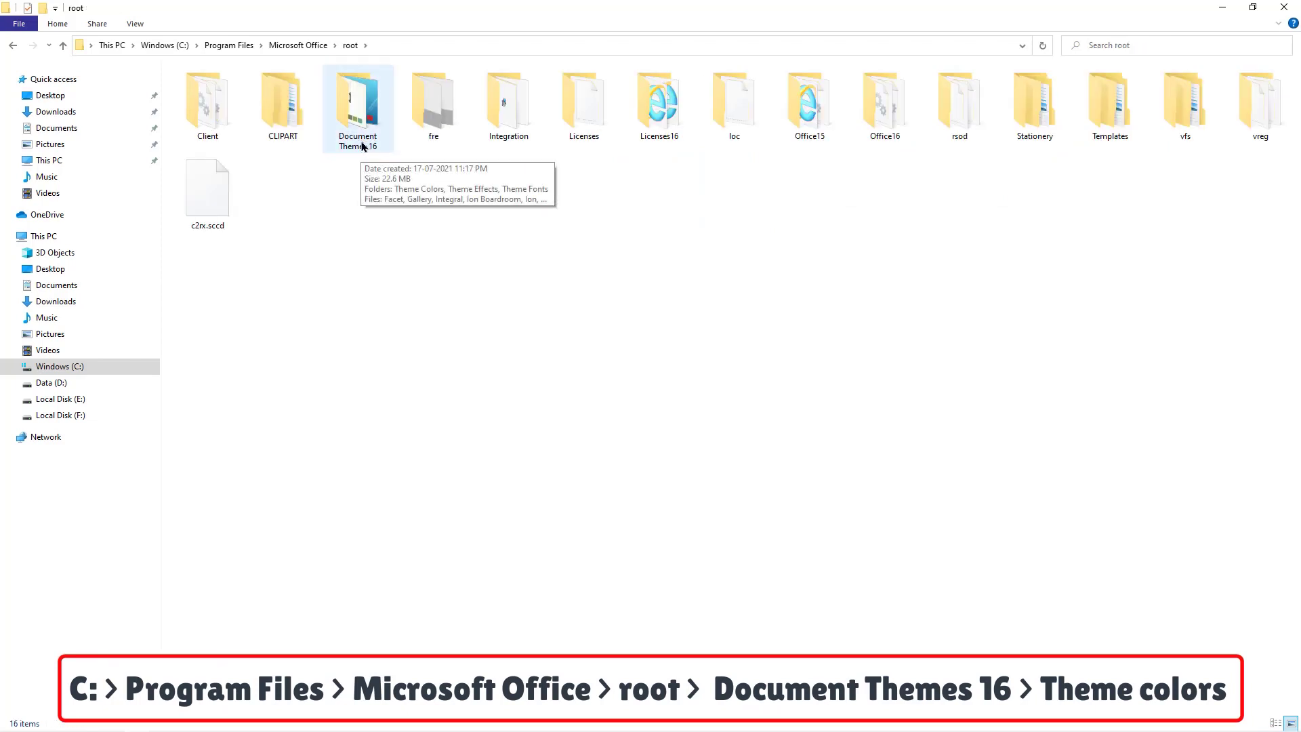
{"action": "double_click", "coordinate": [359, 139]}
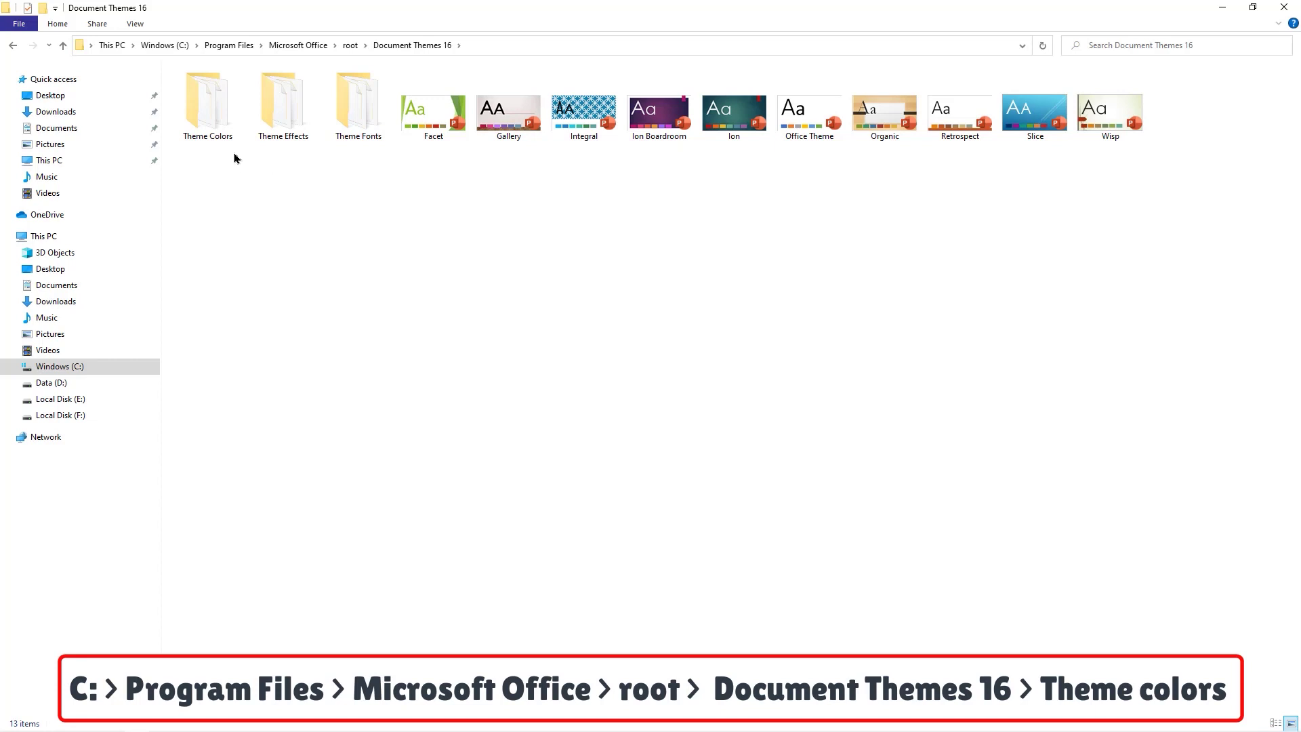
{"action": "double_click", "coordinate": [210, 130]}
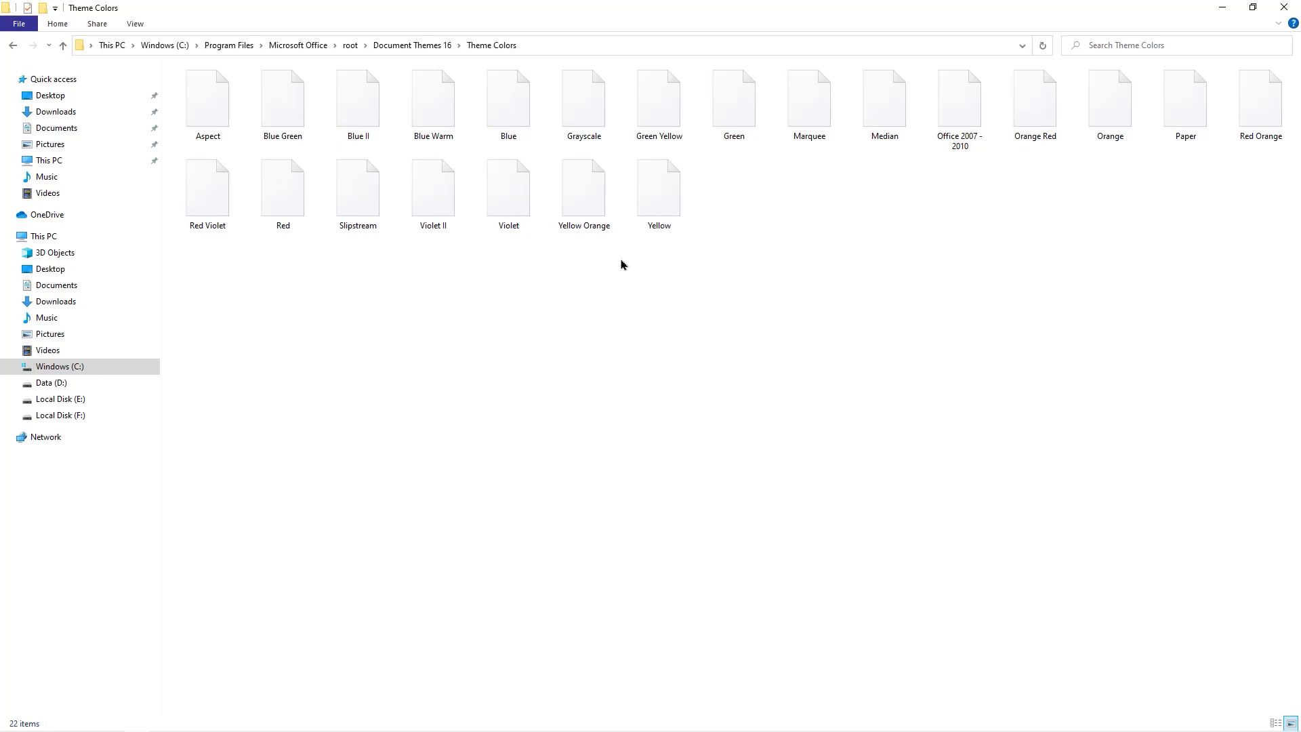
{"action": "key", "text": "alt+Tab"}
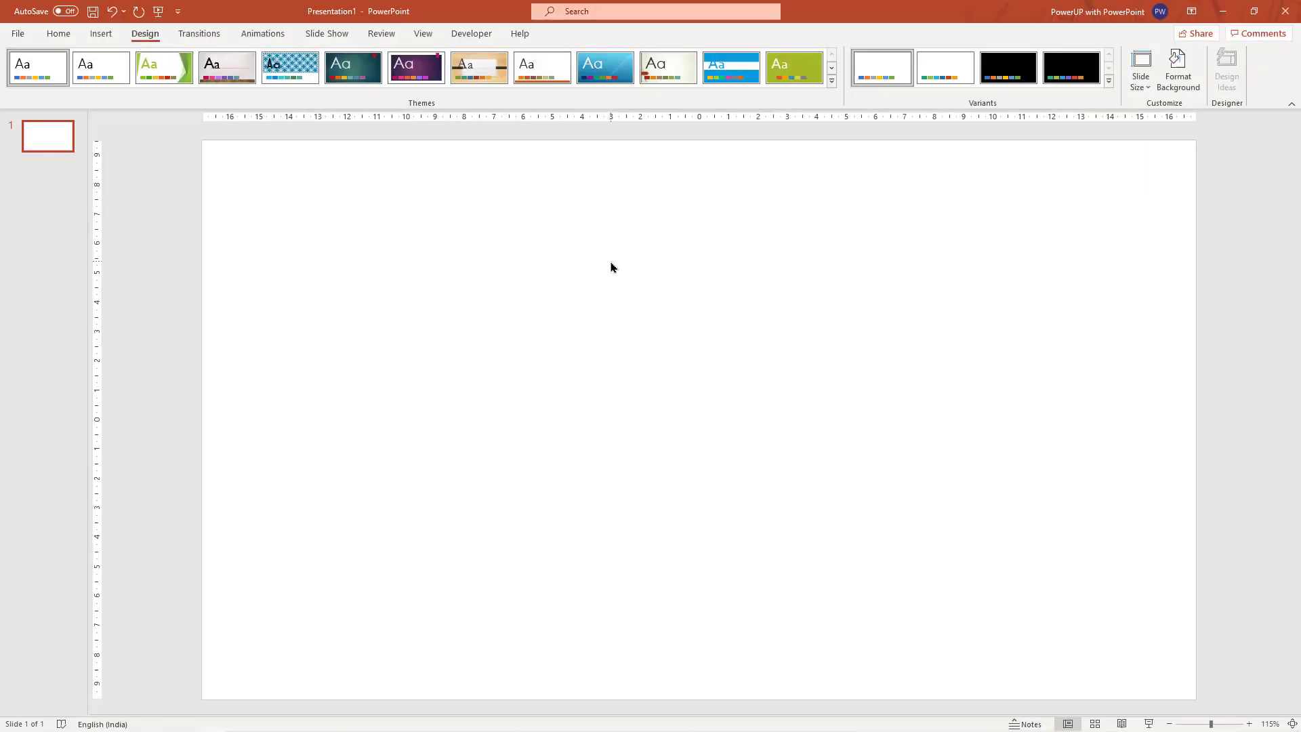
{"action": "left_click", "coordinate": [1255, 11]}
{"action": "left_click_drag", "start_coordinate": [887, 266], "coordinate": [813, 262]}
{"action": "left_click", "coordinate": [945, 329]}
{"action": "mouse_move", "coordinate": [933, 349]}
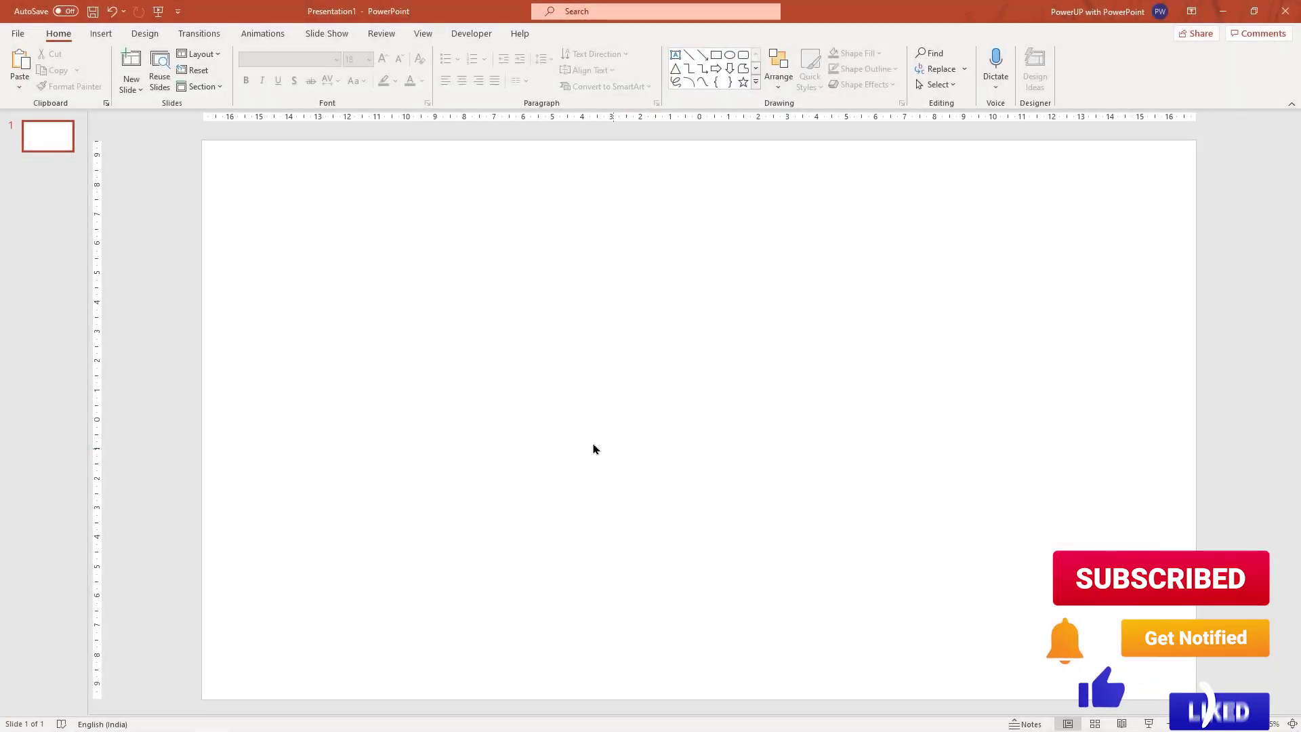
Draw a rounded rectangle near the slide's upper left with reduced corner rounding
{"action": "left_click", "coordinate": [100, 33]}
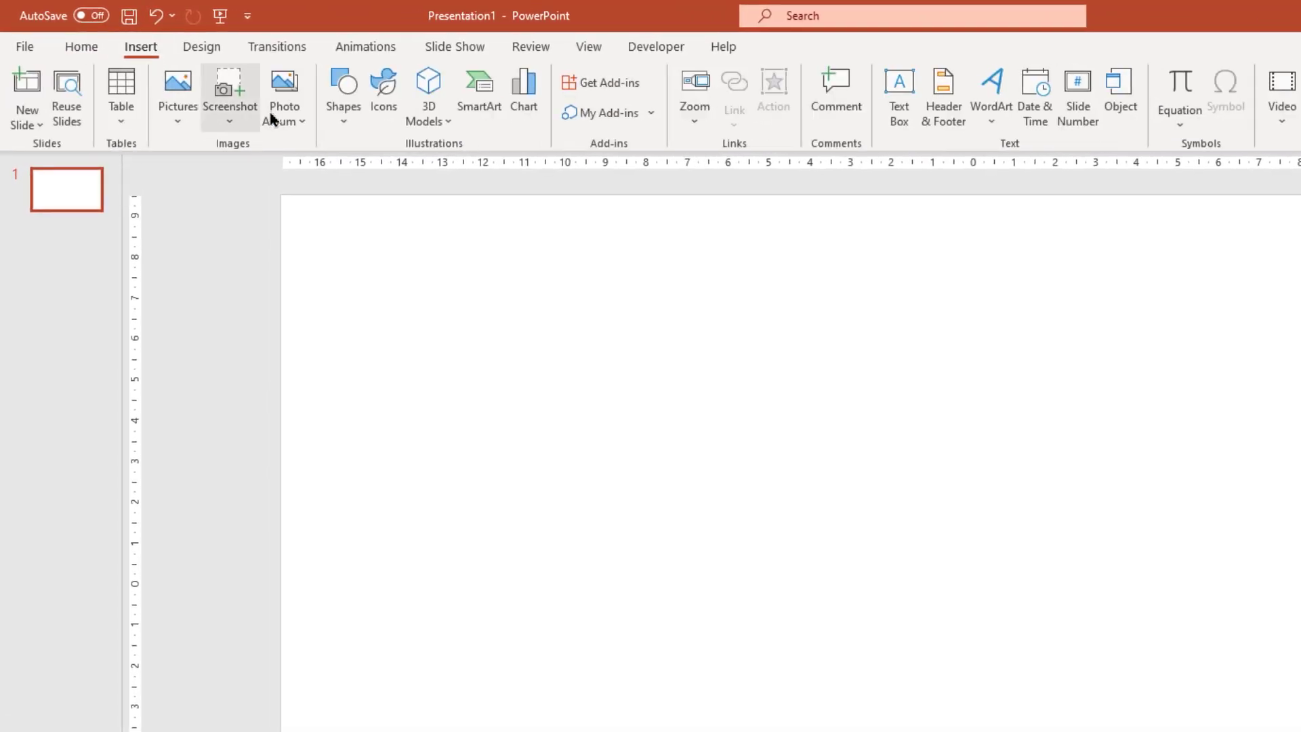
{"action": "left_click", "coordinate": [344, 102]}
{"action": "left_click", "coordinate": [425, 174]}
{"action": "mouse_move", "coordinate": [363, 301]}
{"action": "left_mouse_down"}
{"action": "mouse_move", "coordinate": [535, 561]}
{"action": "mouse_move", "coordinate": [381, 302]}
{"action": "left_mouse_up"}
{"action": "left_click_drag", "start_coordinate": [416, 406], "coordinate": [416, 389]}
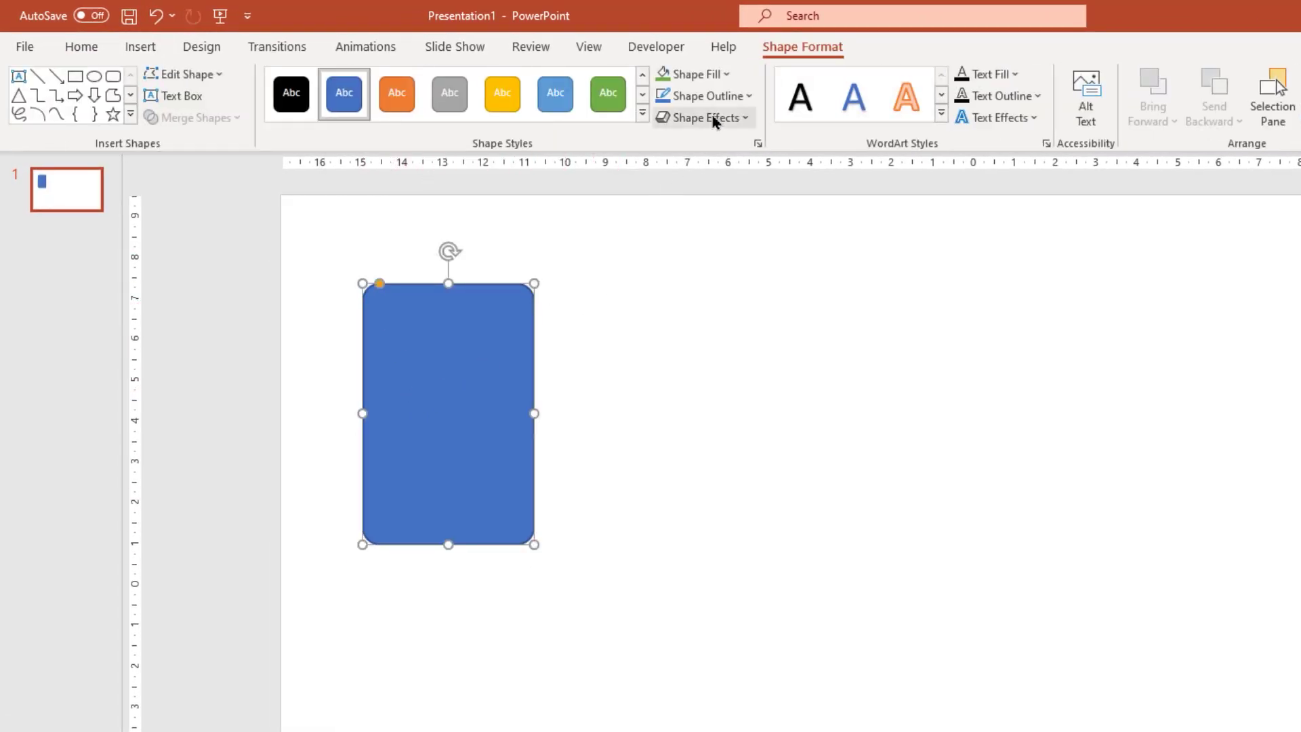
Look over the Shape Fill colours and Shape Styles gallery without applying anything
{"action": "left_click", "coordinate": [698, 74]}
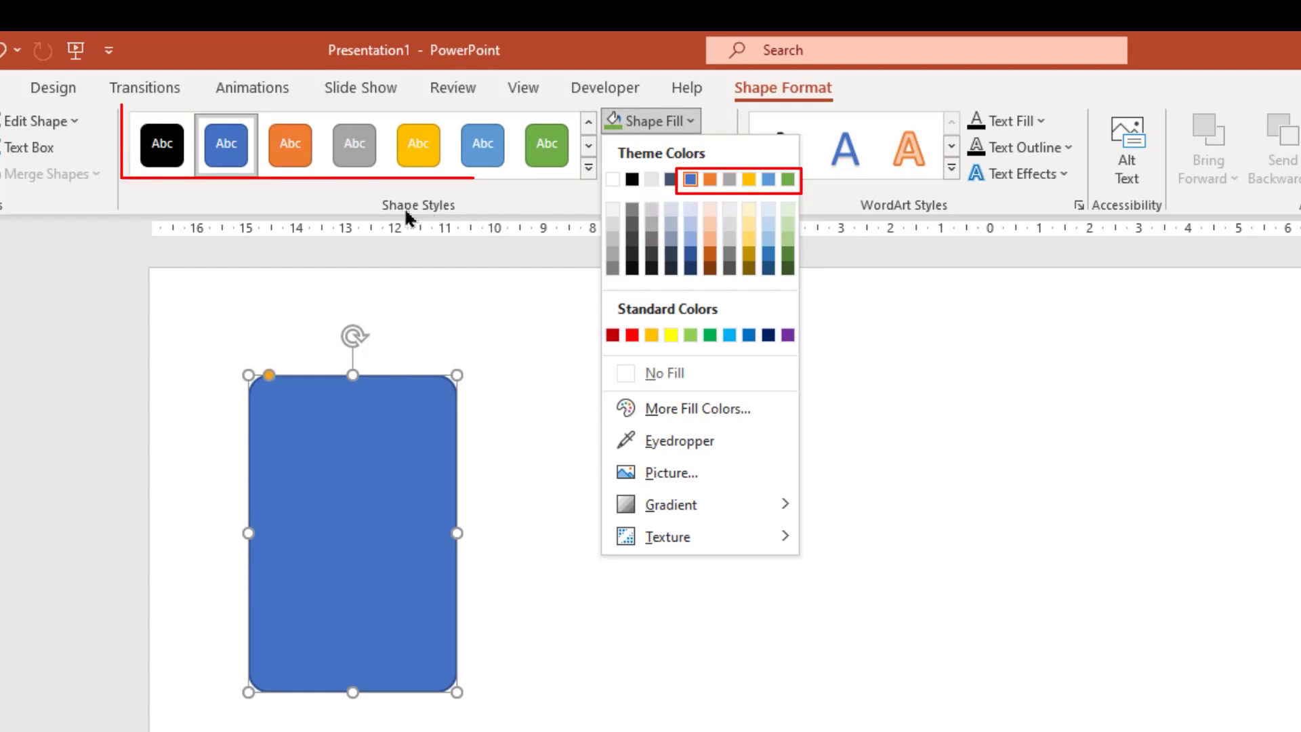
{"action": "key", "text": "Escape"}
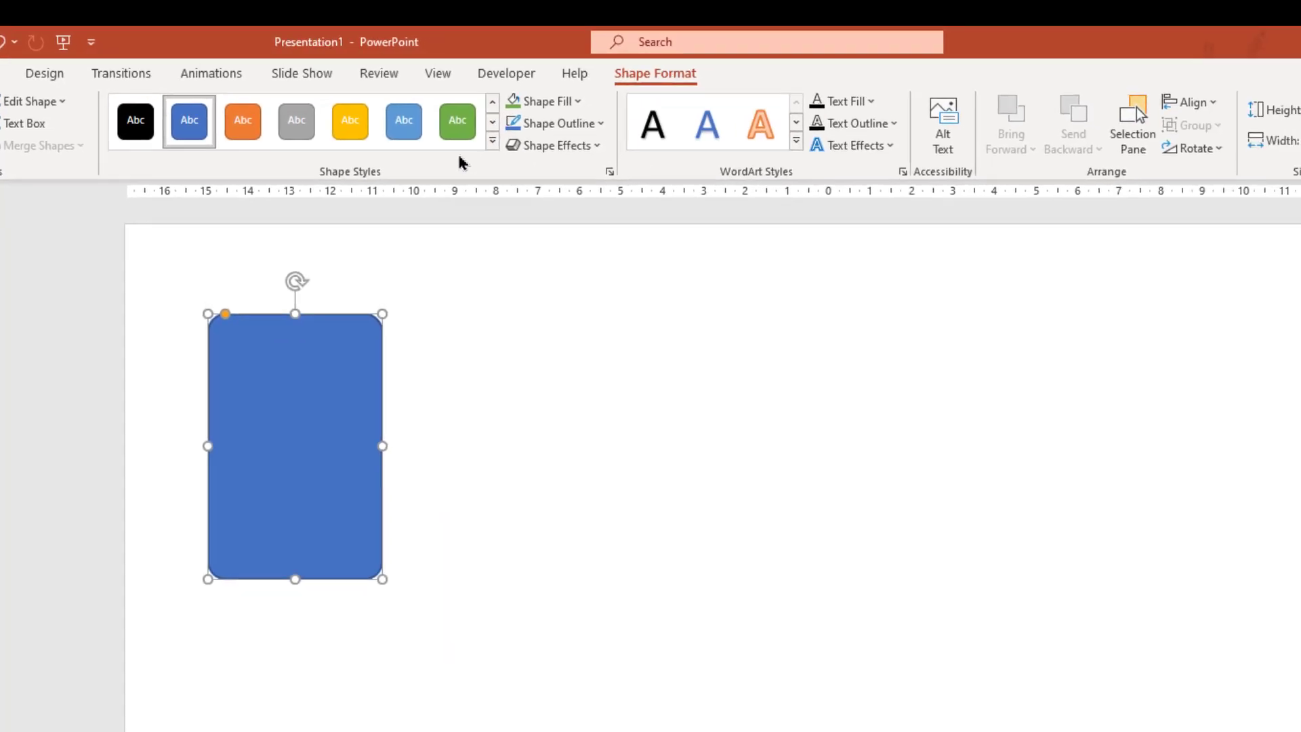
{"action": "left_click", "coordinate": [588, 166]}
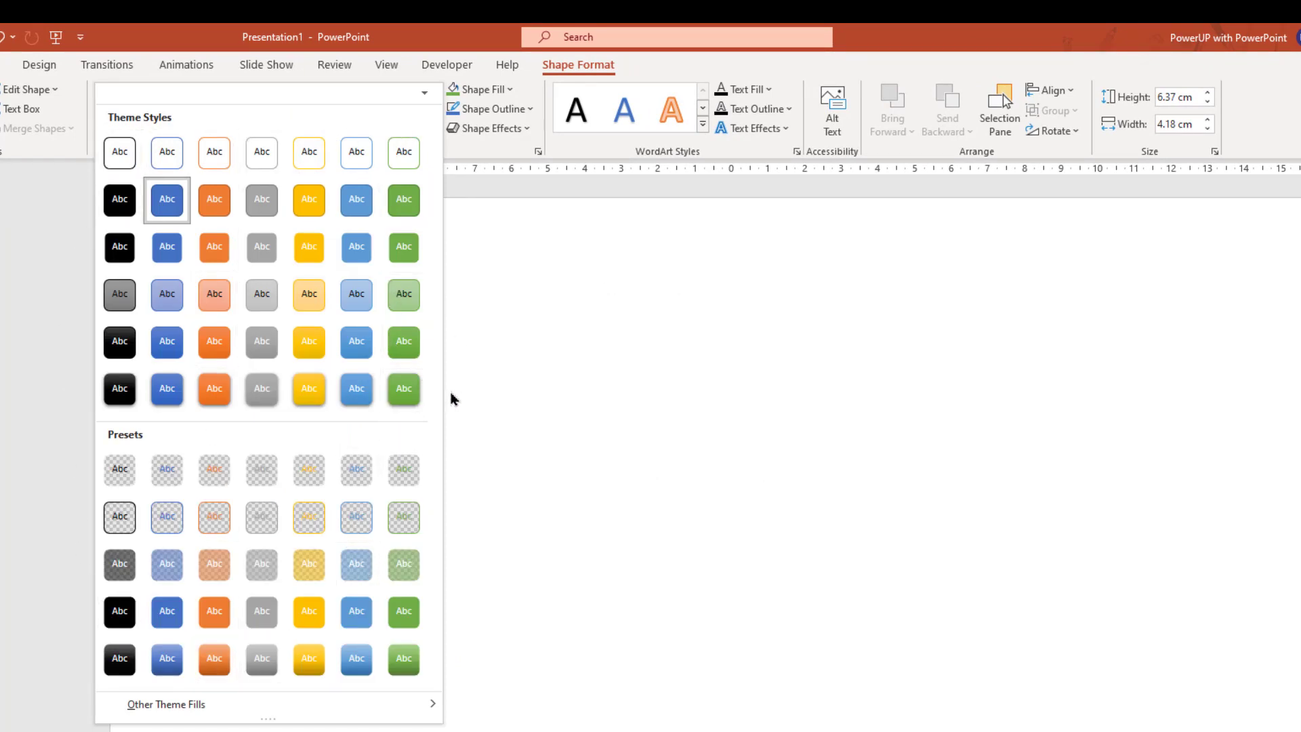
{"action": "left_click", "coordinate": [482, 400]}
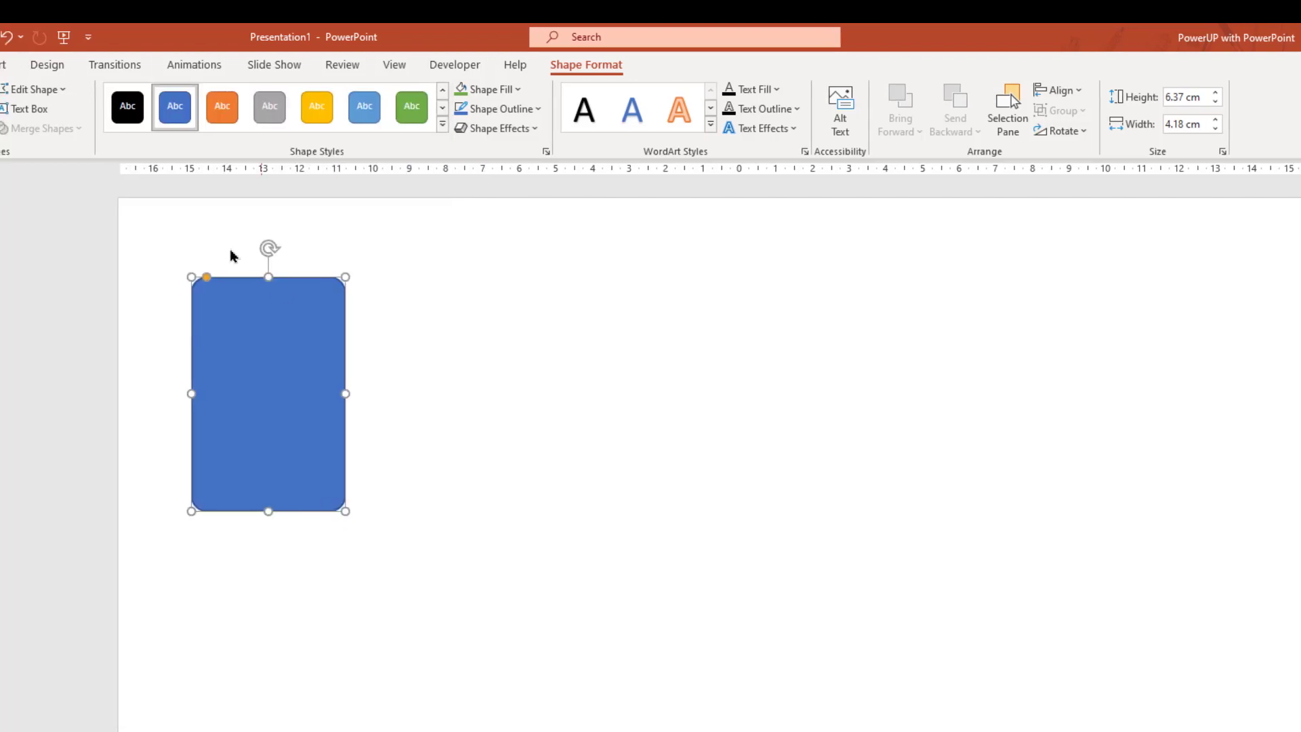
Apply the Red Orange theme colour palette from the Design variants
{"action": "left_click", "coordinate": [40, 64]}
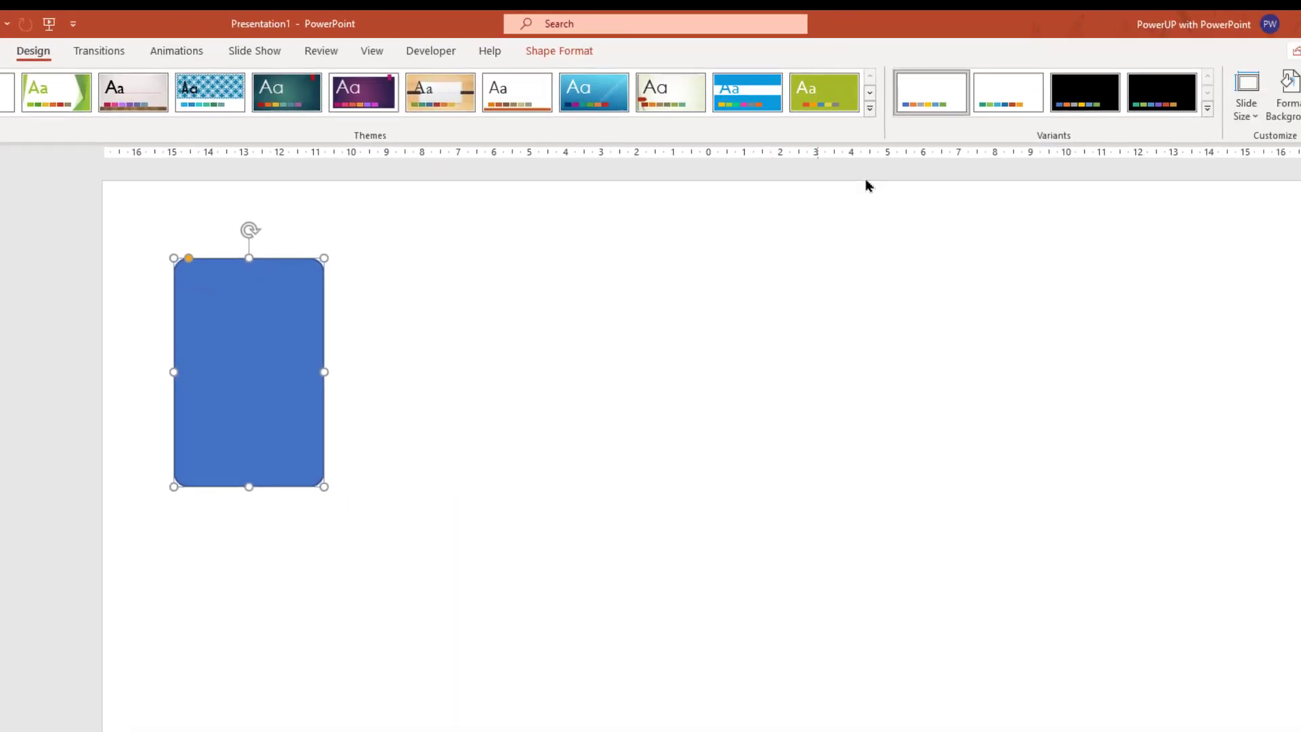
{"action": "left_click", "coordinate": [1074, 99]}
{"action": "mouse_move", "coordinate": [1073, 127]}
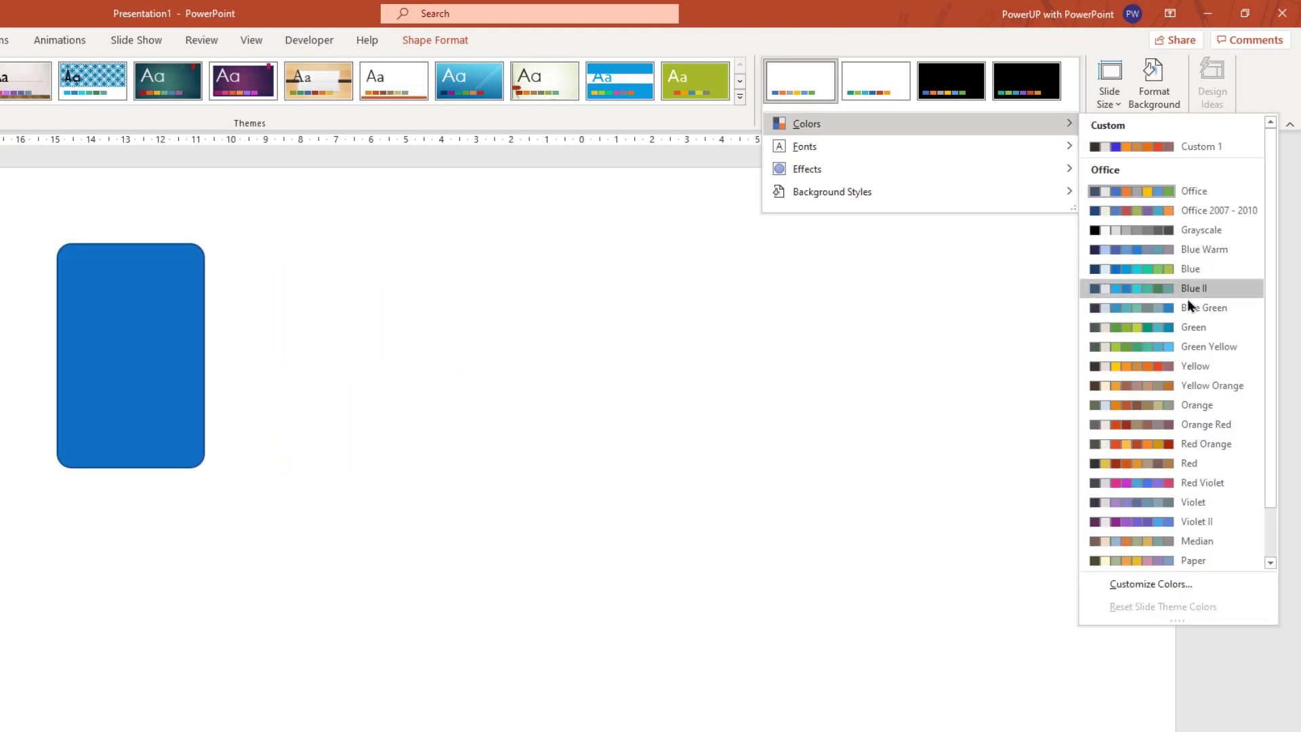
{"action": "left_click", "coordinate": [1161, 448]}
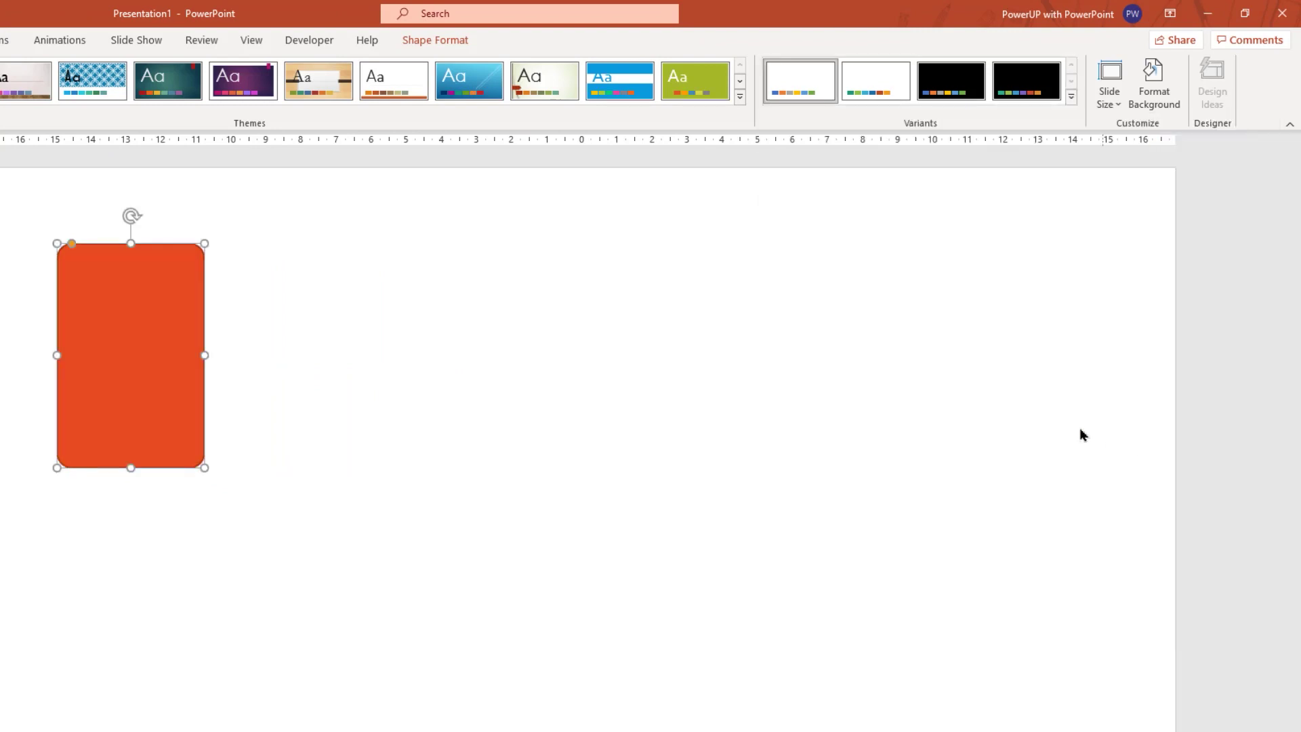
Check the rectangle's Shape Fill theme colours, leaving the fill unchanged
{"action": "left_click", "coordinate": [435, 40]}
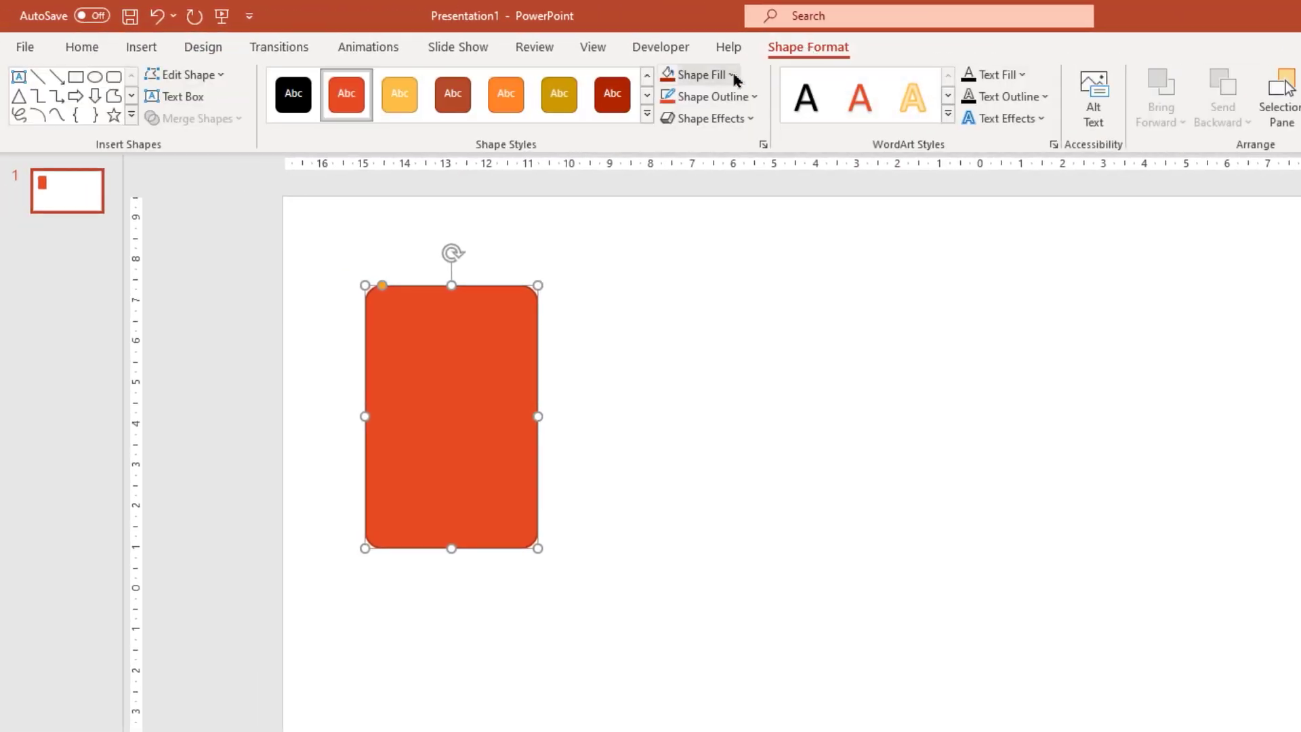
{"action": "left_click", "coordinate": [734, 76]}
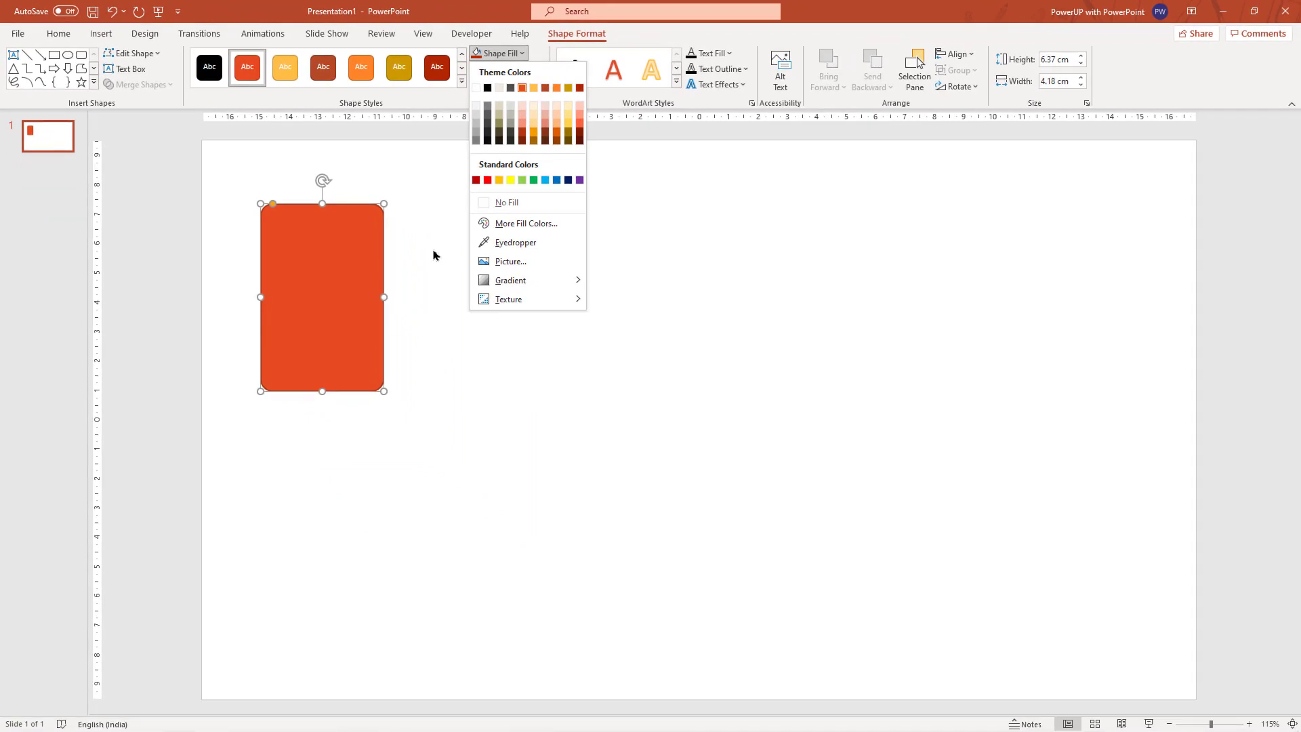
{"action": "left_click", "coordinate": [434, 255]}
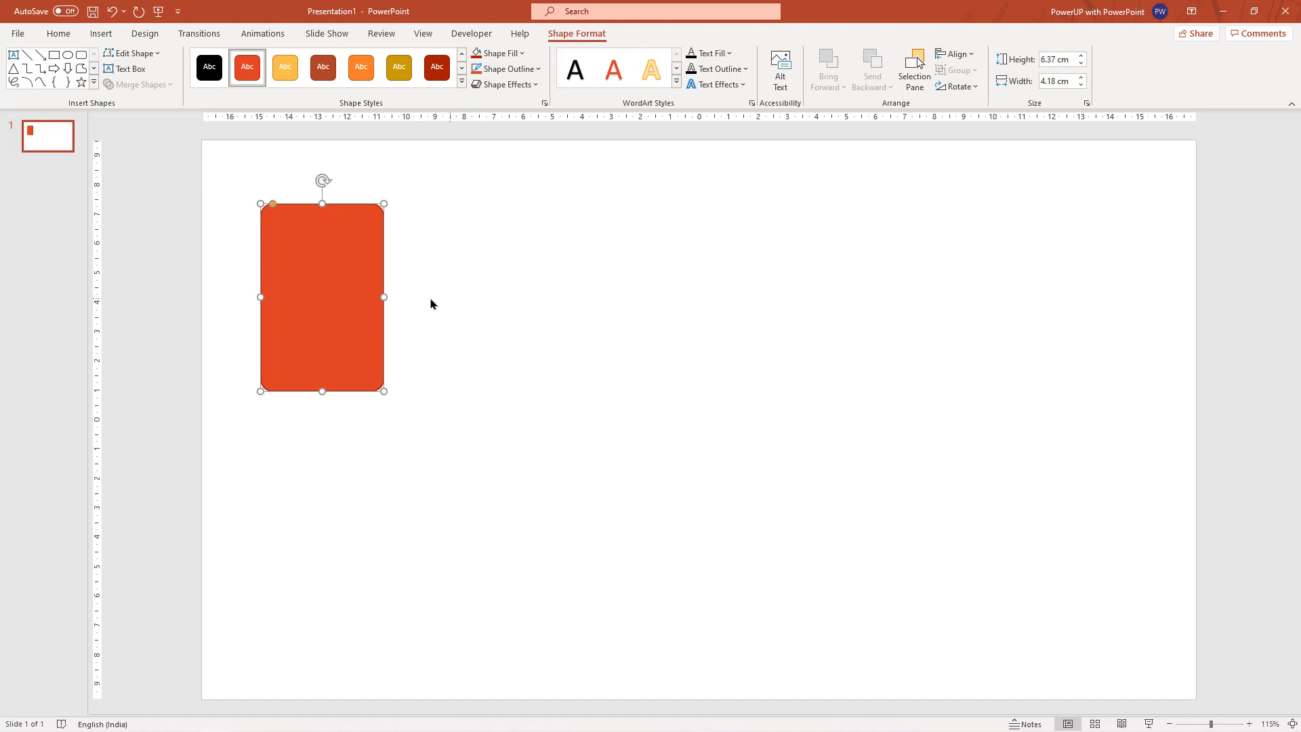
Duplicate the rectangle into a 3x2 grid of six rounded rectangles
{"action": "left_click_drag", "start_coordinate": [328, 289], "coordinate": [603, 307]}
{"action": "left_click", "coordinate": [437, 323], "text": "shift"}
{"action": "left_click", "coordinate": [339, 271], "text": "shift"}
{"action": "left_click_drag", "start_coordinate": [339, 271], "coordinate": [329, 477]}
Fill the top-middle light orange, top-right dark brown-orange and bottom-left orange
{"action": "left_click", "coordinate": [438, 264]}
{"action": "left_click", "coordinate": [552, 61]}
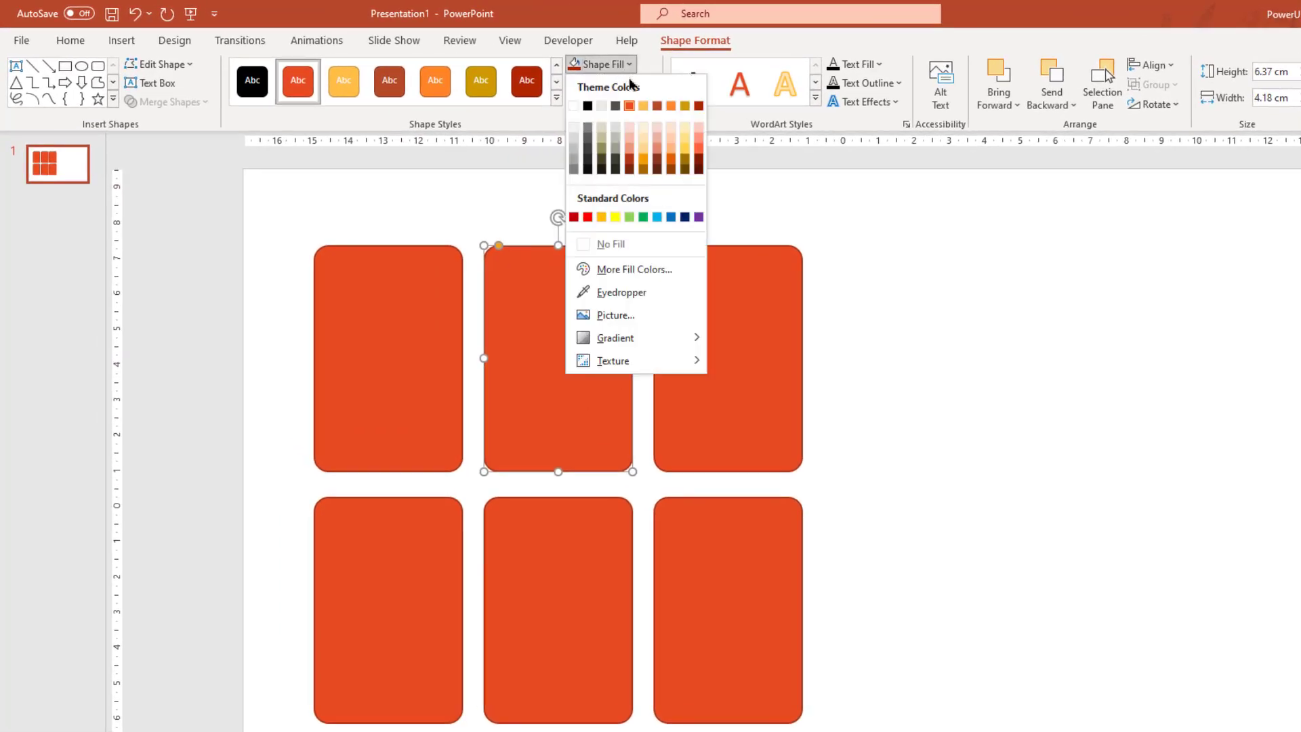
{"action": "left_click", "coordinate": [643, 105]}
{"action": "left_click", "coordinate": [699, 264]}
{"action": "left_click", "coordinate": [597, 64]}
{"action": "left_click", "coordinate": [657, 106]}
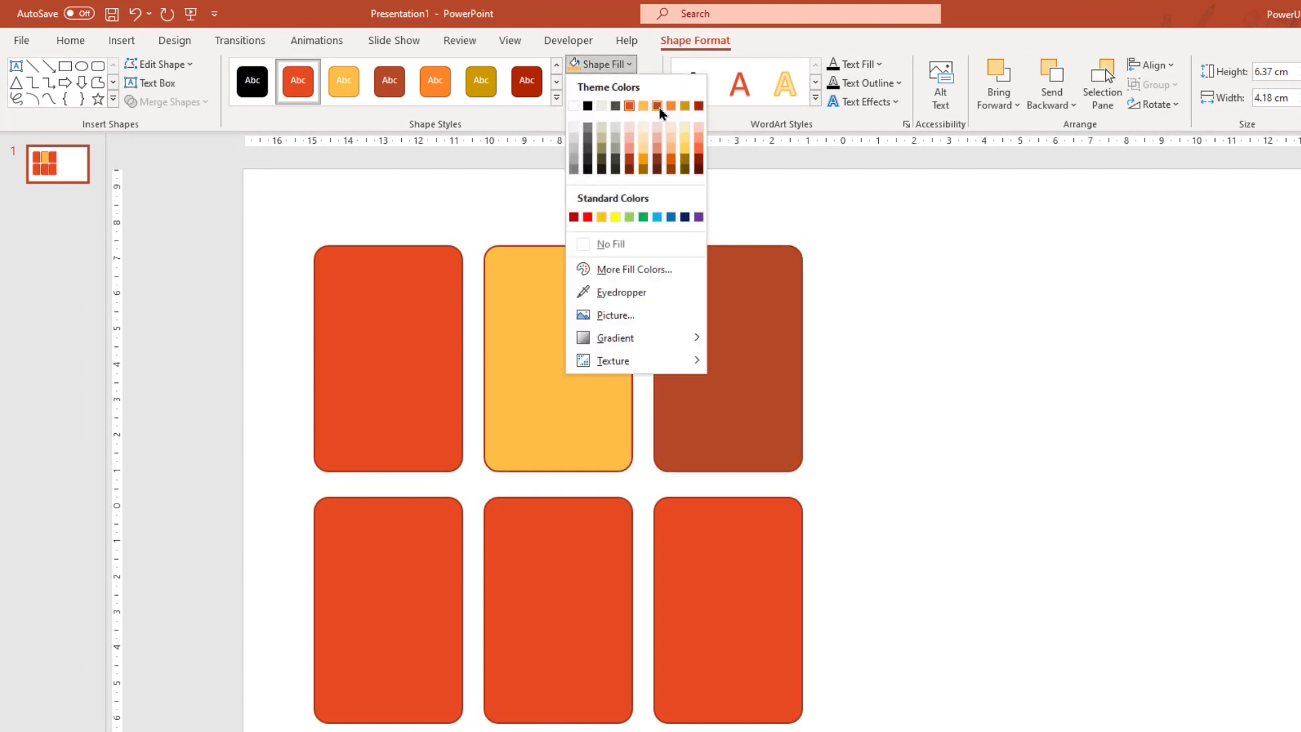
{"action": "left_click", "coordinate": [409, 543]}
{"action": "left_click", "coordinate": [622, 64]}
{"action": "left_click", "coordinate": [671, 106]}
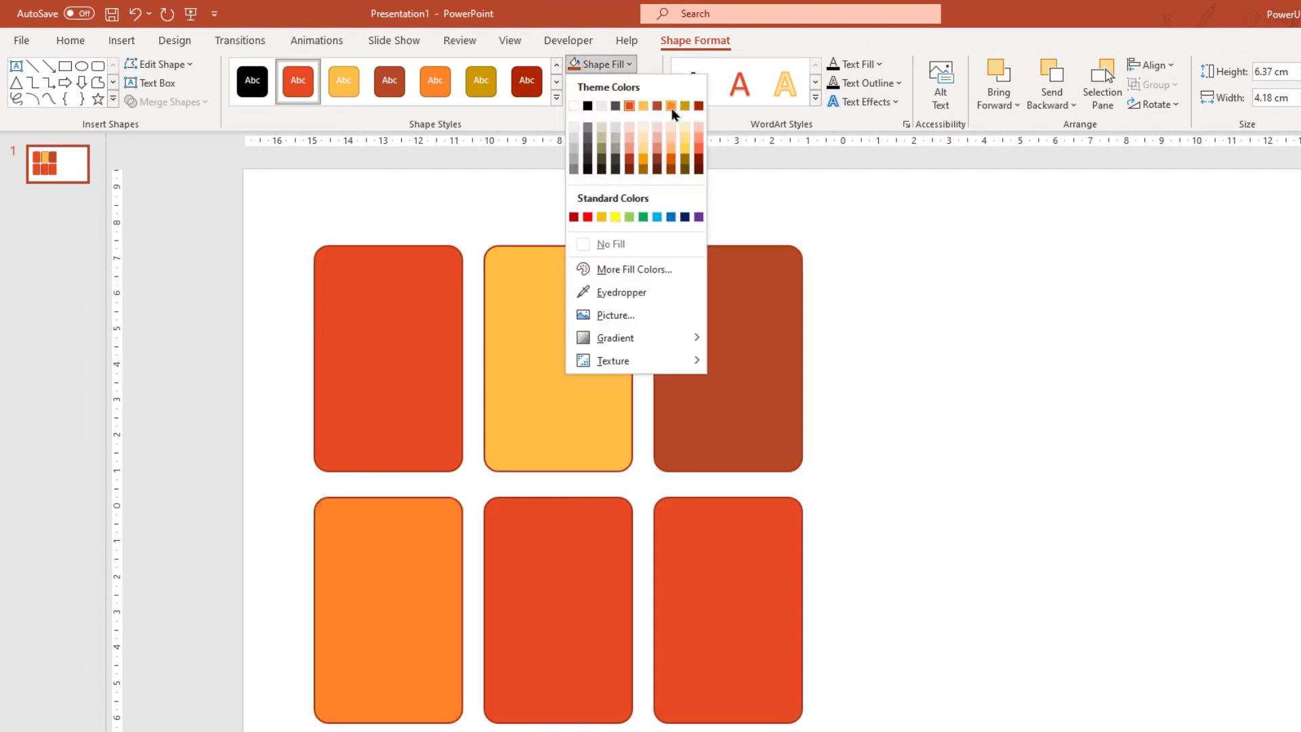
Fill the bottom-middle rectangle gold and the bottom-right dark red
{"action": "left_click", "coordinate": [563, 538]}
{"action": "left_click", "coordinate": [600, 64]}
{"action": "left_click", "coordinate": [685, 106]}
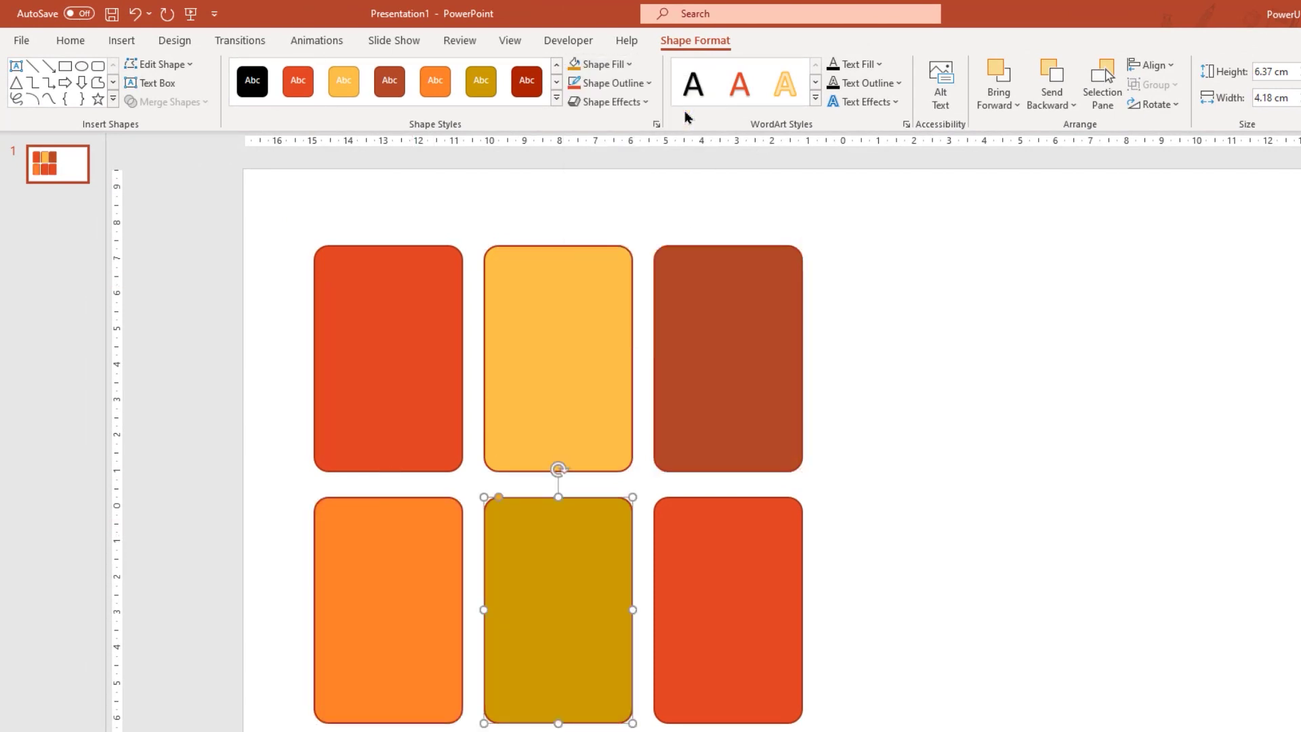
{"action": "left_click", "coordinate": [698, 542]}
{"action": "left_click", "coordinate": [618, 64]}
{"action": "left_click", "coordinate": [698, 106]}
{"action": "left_click", "coordinate": [919, 458]}
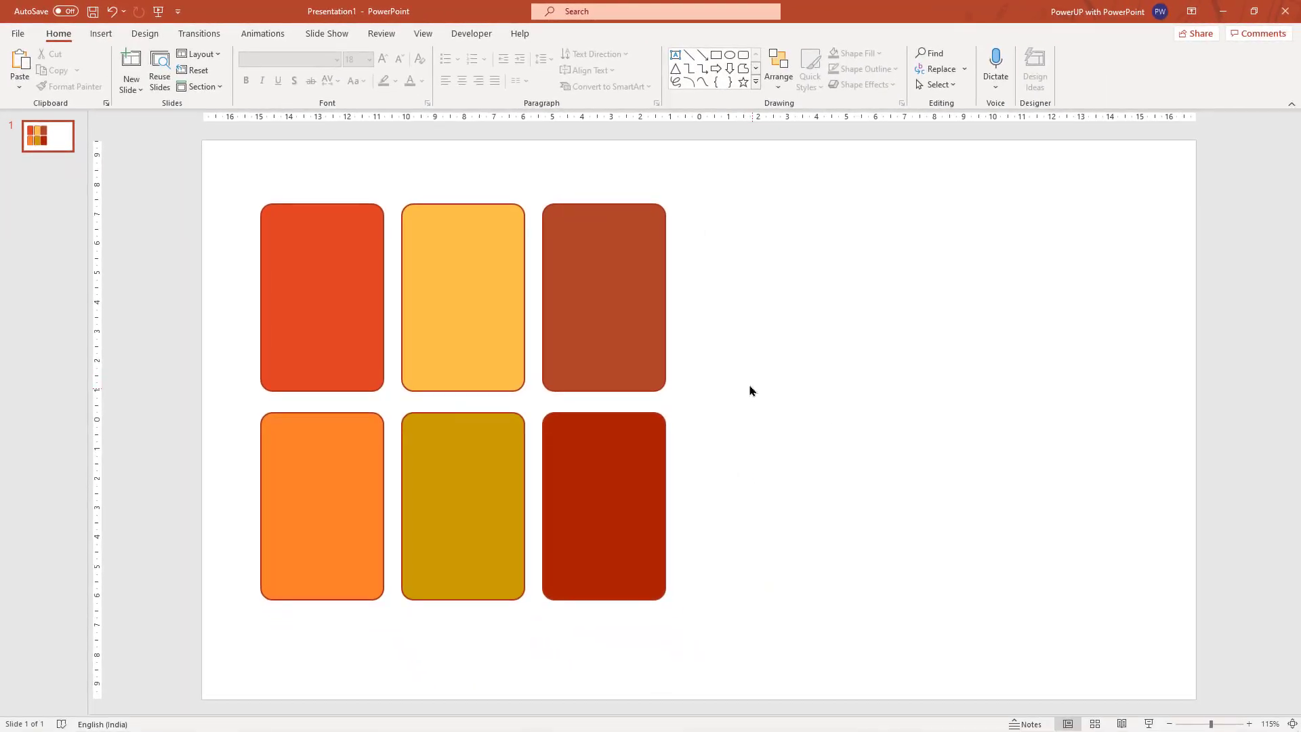
Preview the built-in colour schemes in Design > Variants > Colors, closing without applying one
{"action": "left_click", "coordinate": [144, 33]}
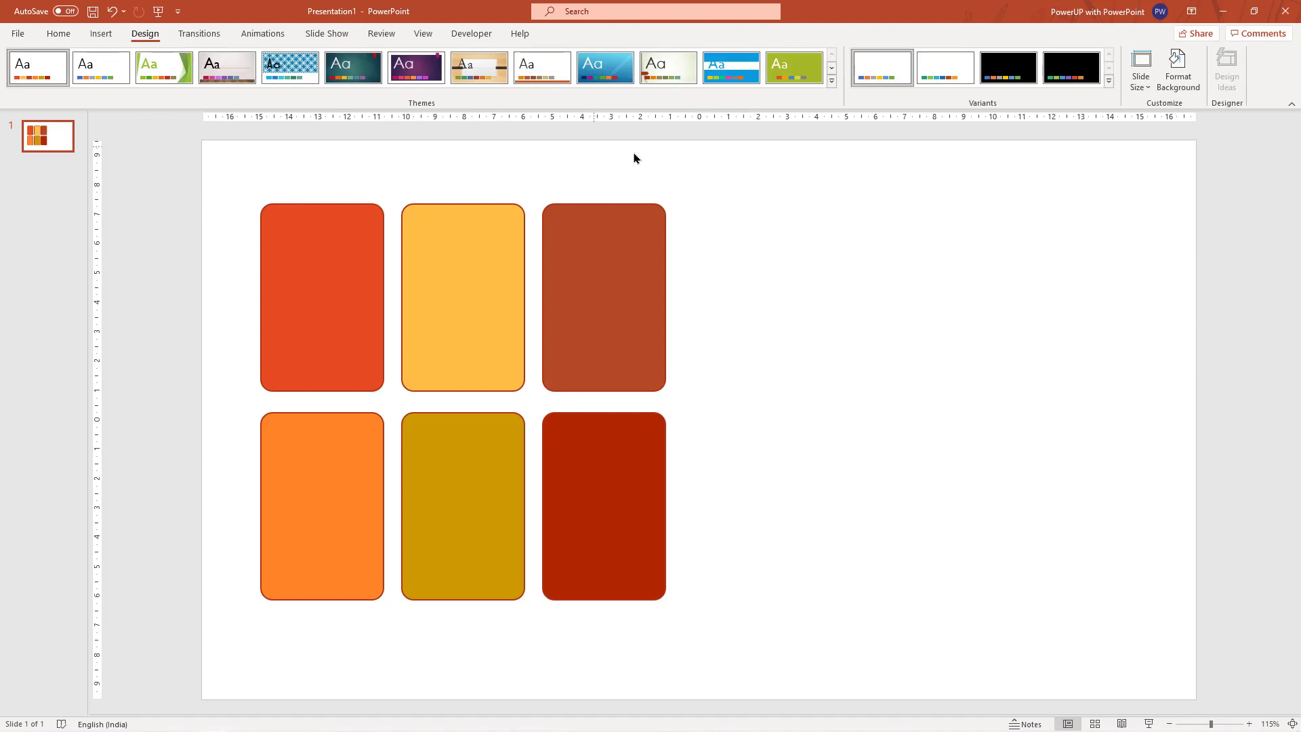
{"action": "left_click", "coordinate": [1108, 81]}
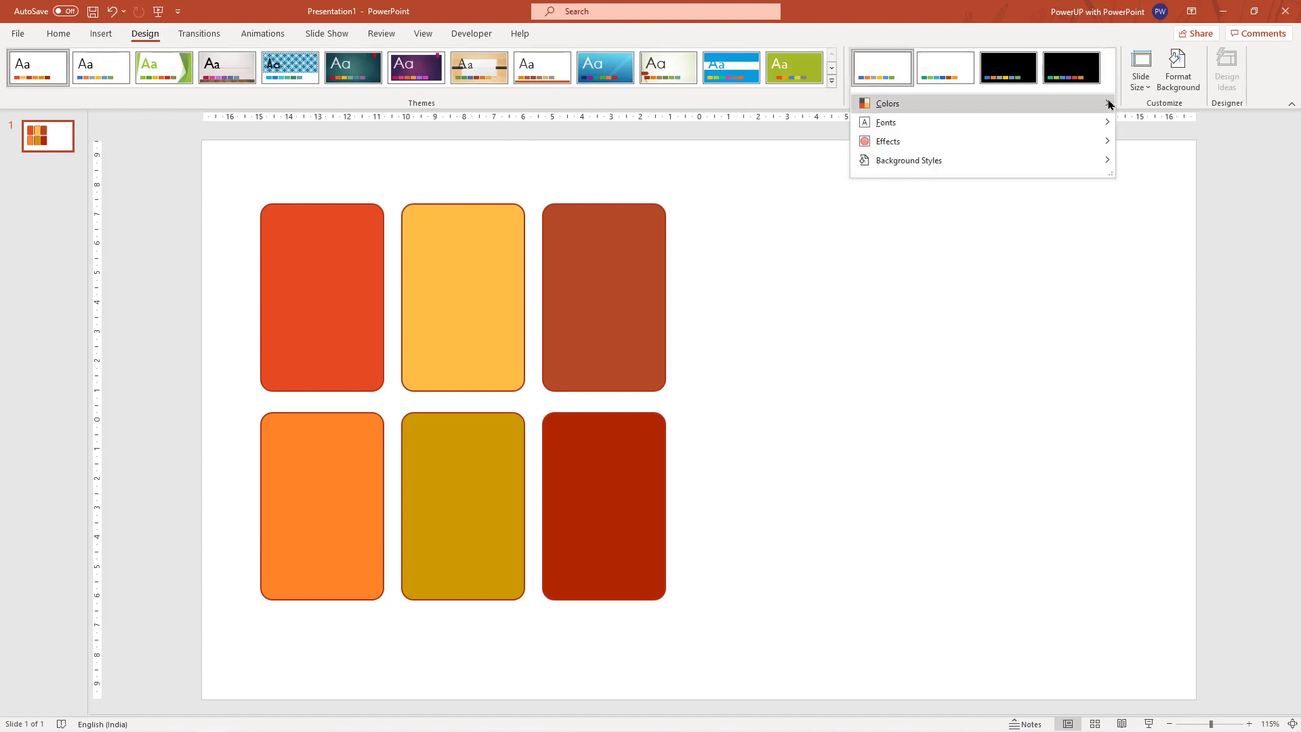
{"action": "mouse_move", "coordinate": [1108, 103]}
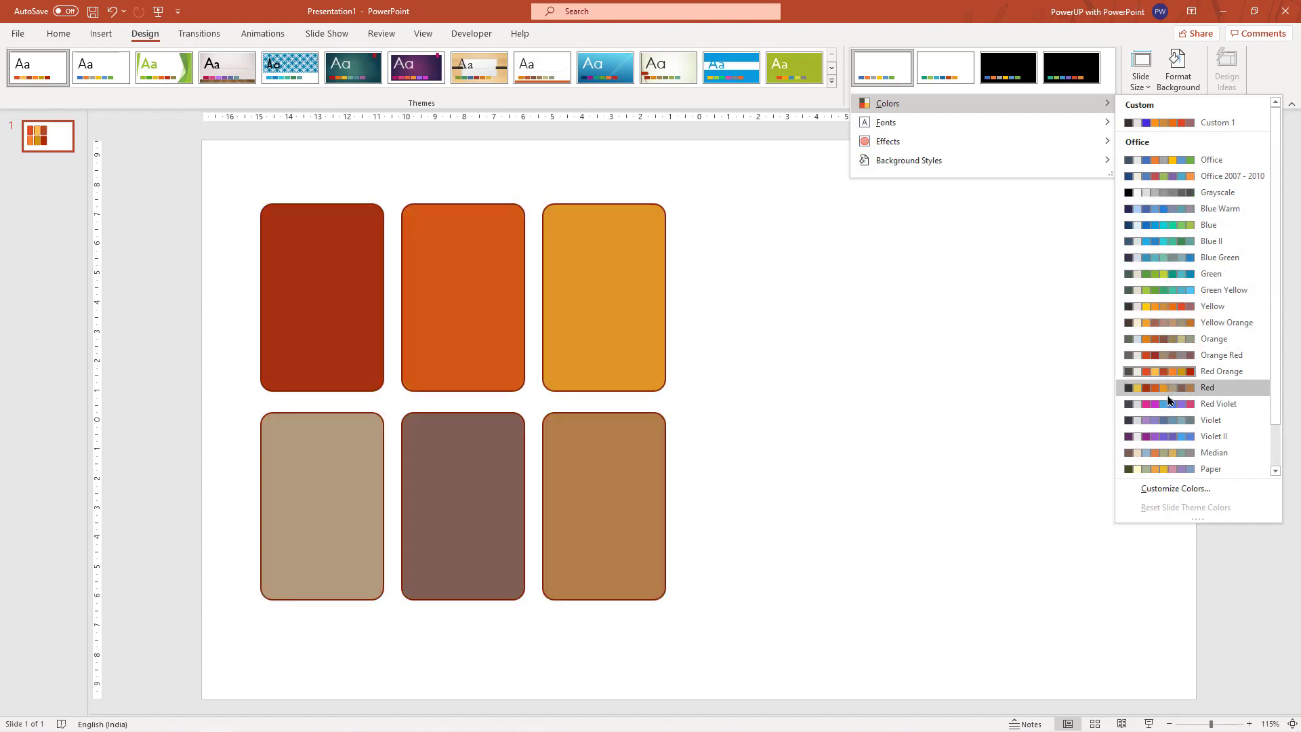
{"action": "scroll", "coordinate": [1182, 449], "scroll_direction": "down", "scroll_amount": 1}
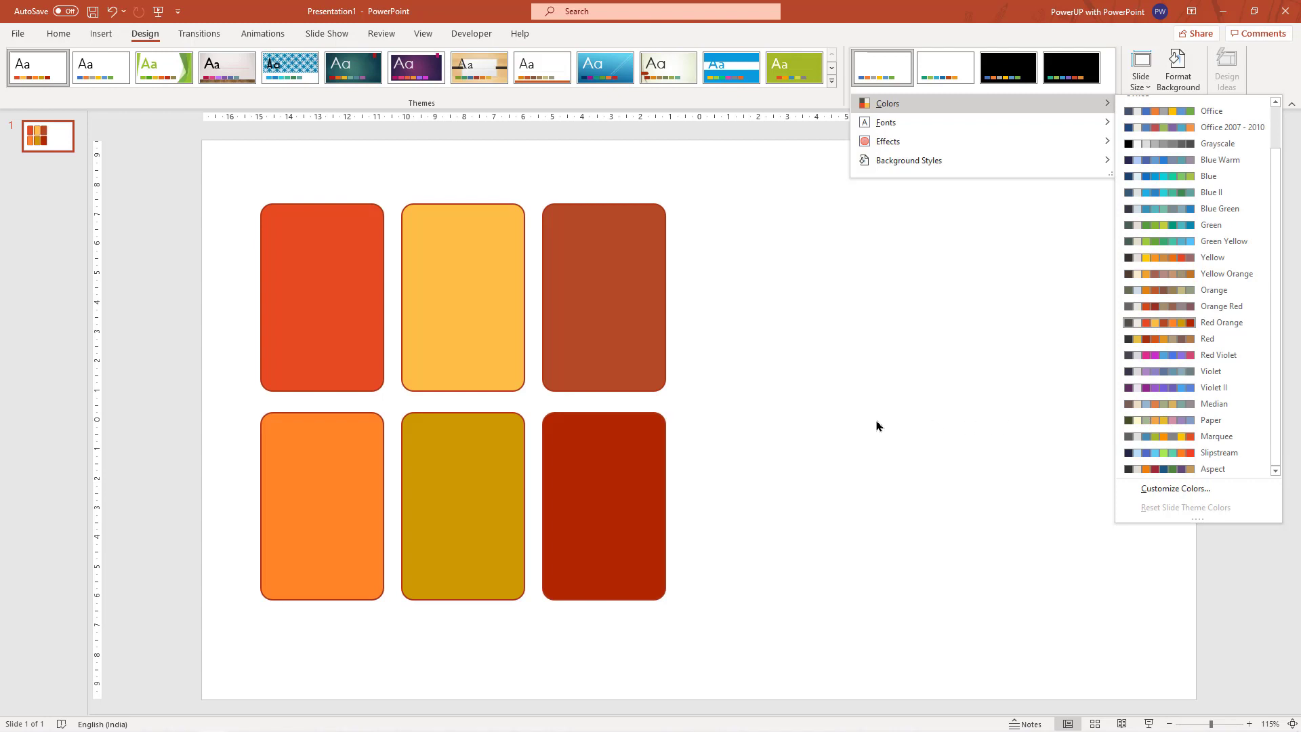
{"action": "left_click", "coordinate": [876, 426]}
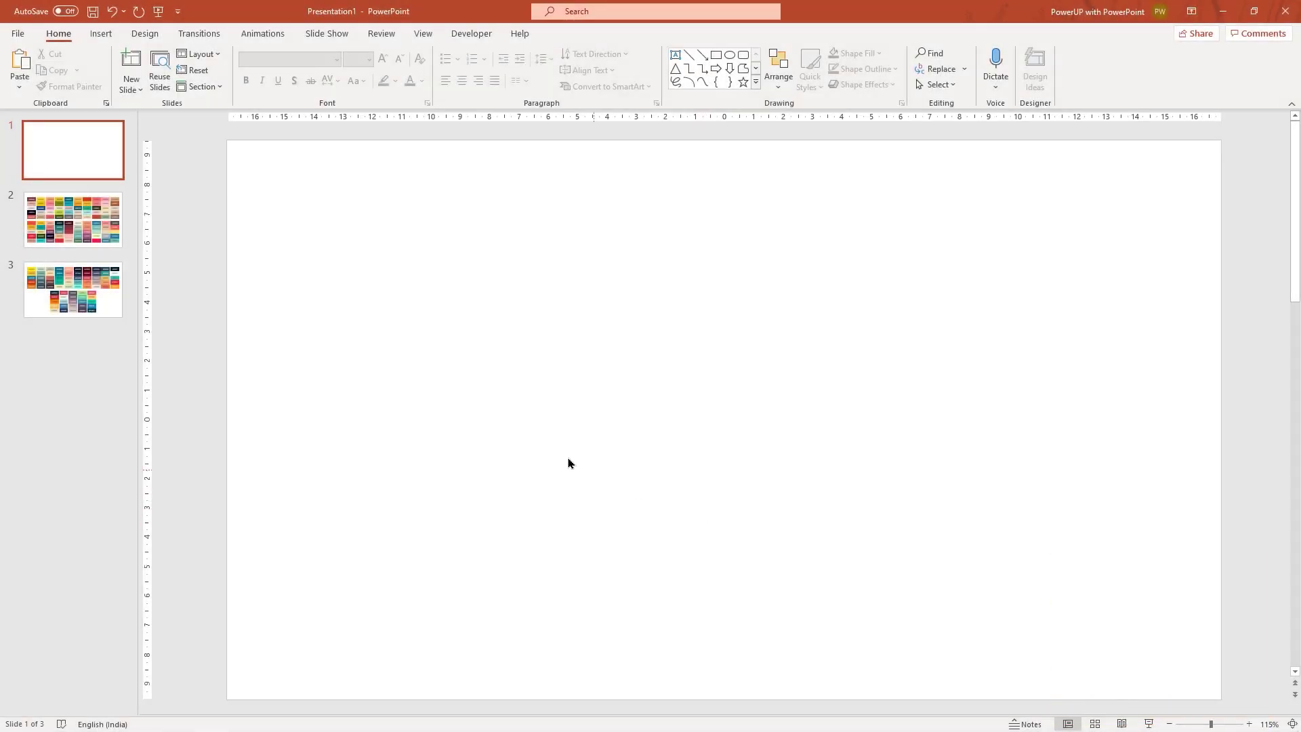
Flip between slides 2 and 3 to compare their hex colour palettes, ending on slide 2
{"action": "left_click", "coordinate": [95, 222]}
{"action": "left_click", "coordinate": [97, 292]}
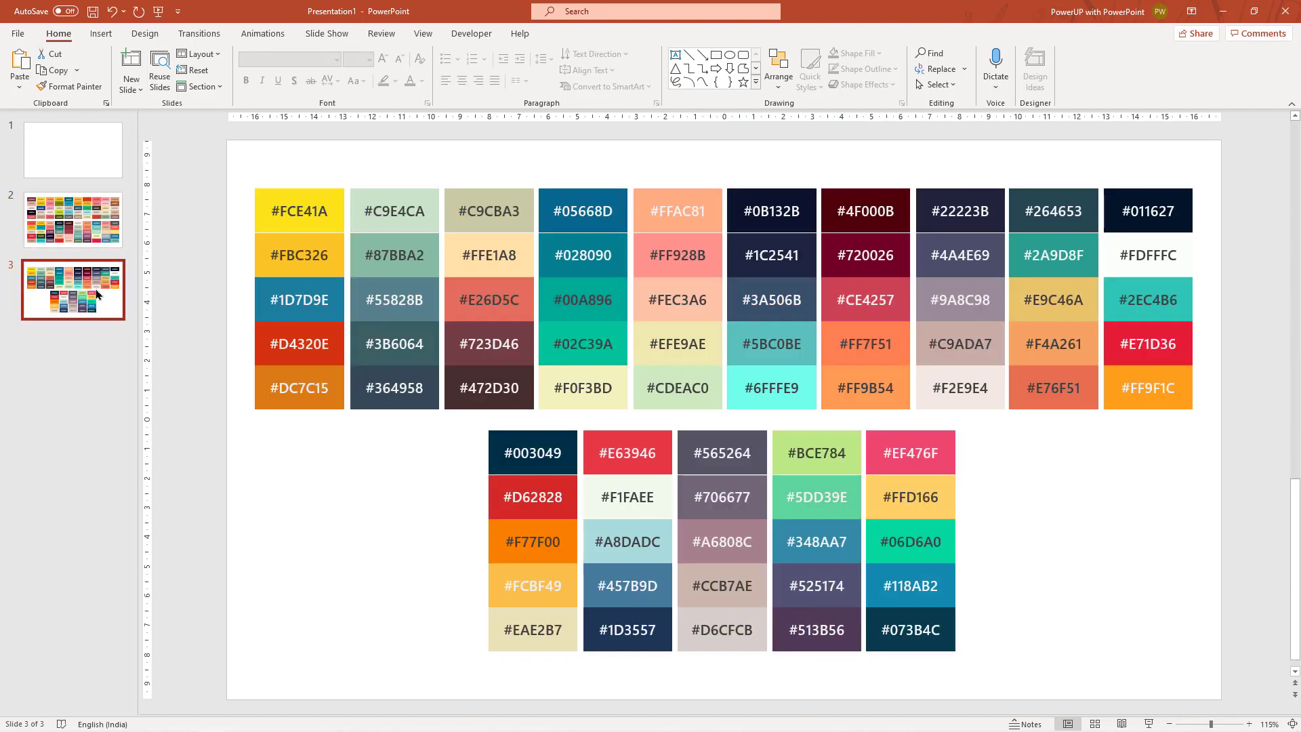
{"action": "left_click", "coordinate": [101, 238]}
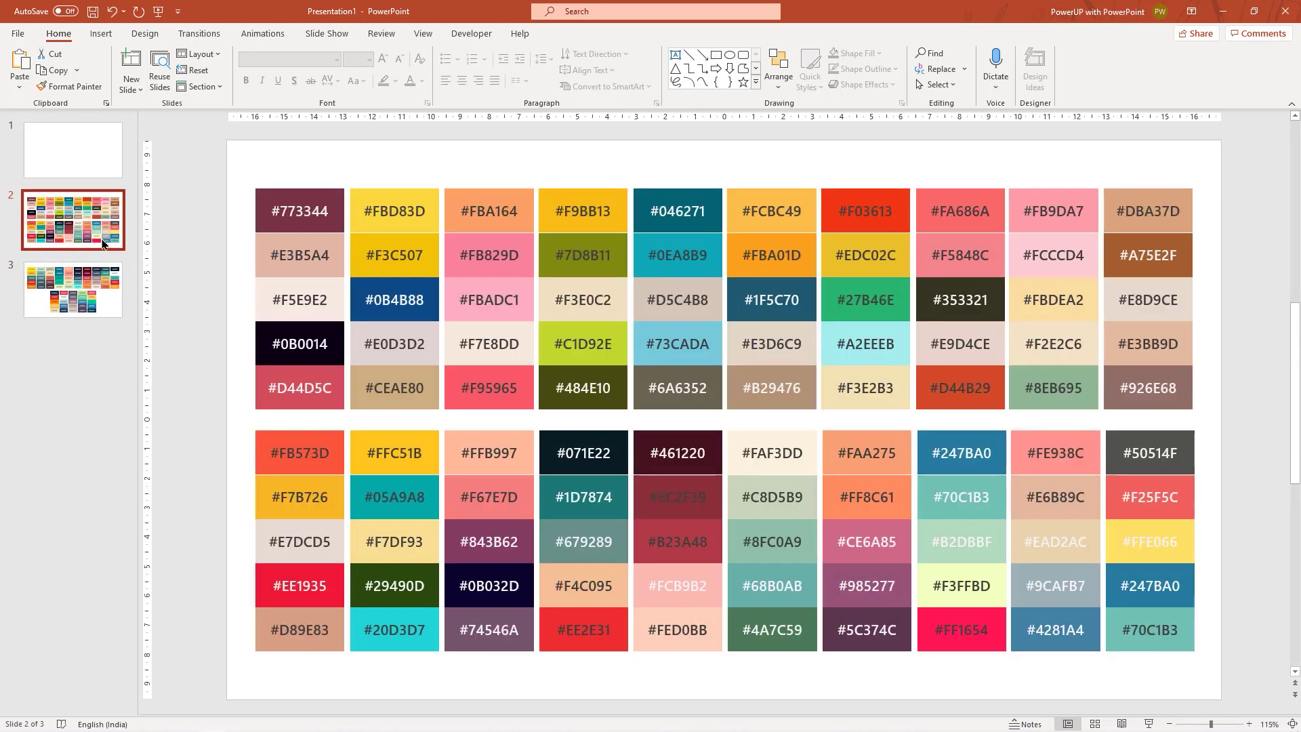
{"action": "left_click", "coordinate": [95, 286]}
{"action": "left_click", "coordinate": [97, 235]}
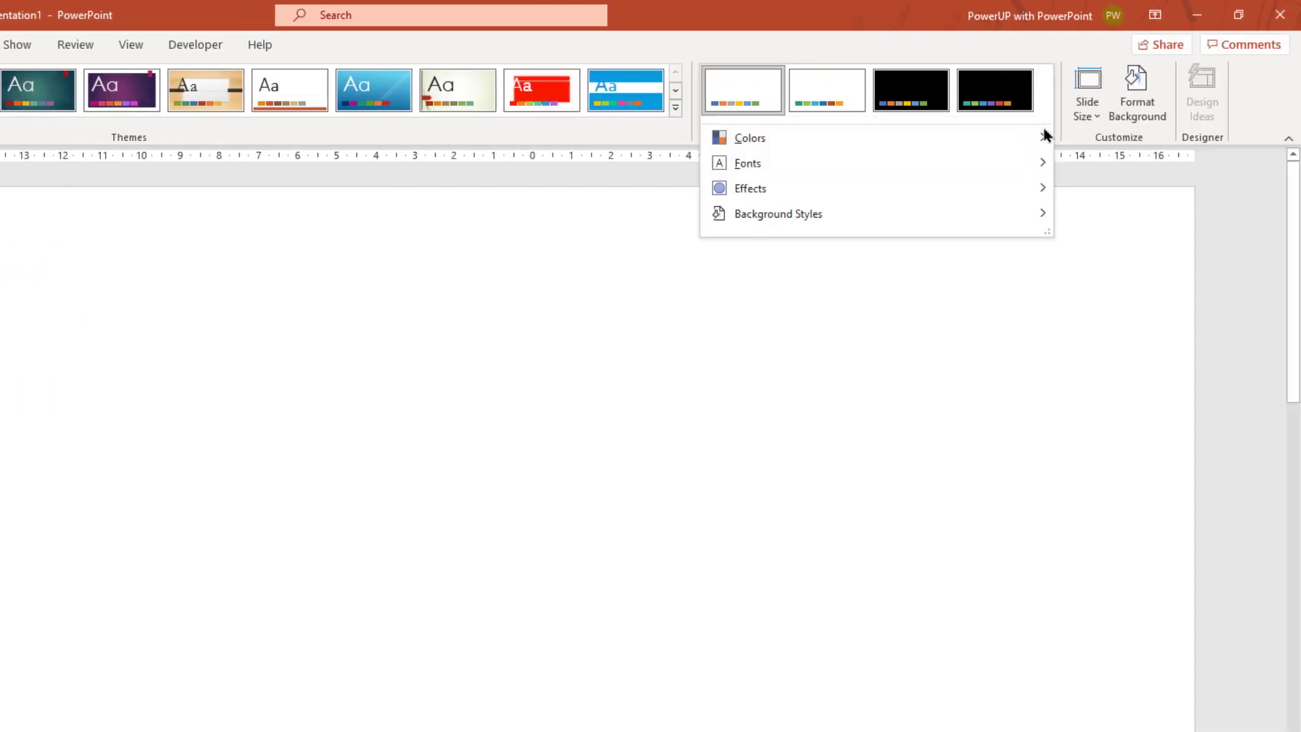
{"action": "mouse_move", "coordinate": [1093, 136]}
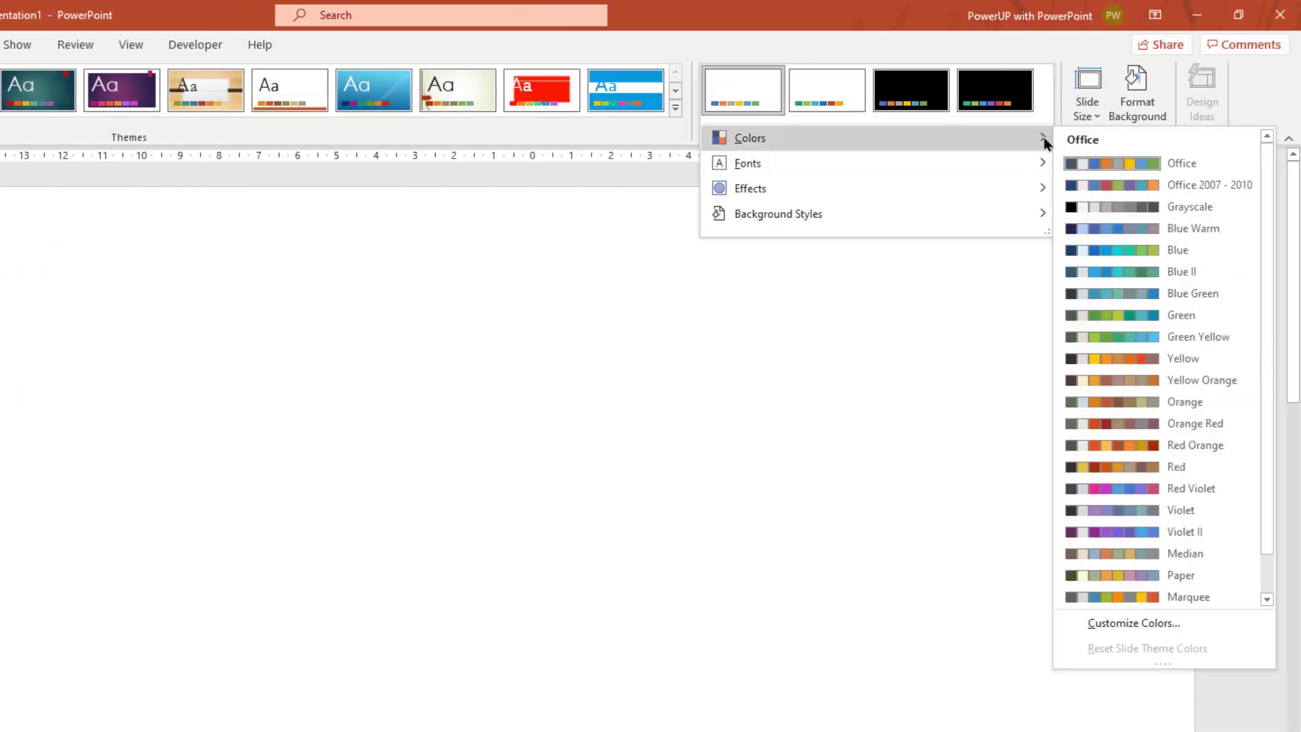
{"action": "left_click", "coordinate": [1120, 624]}
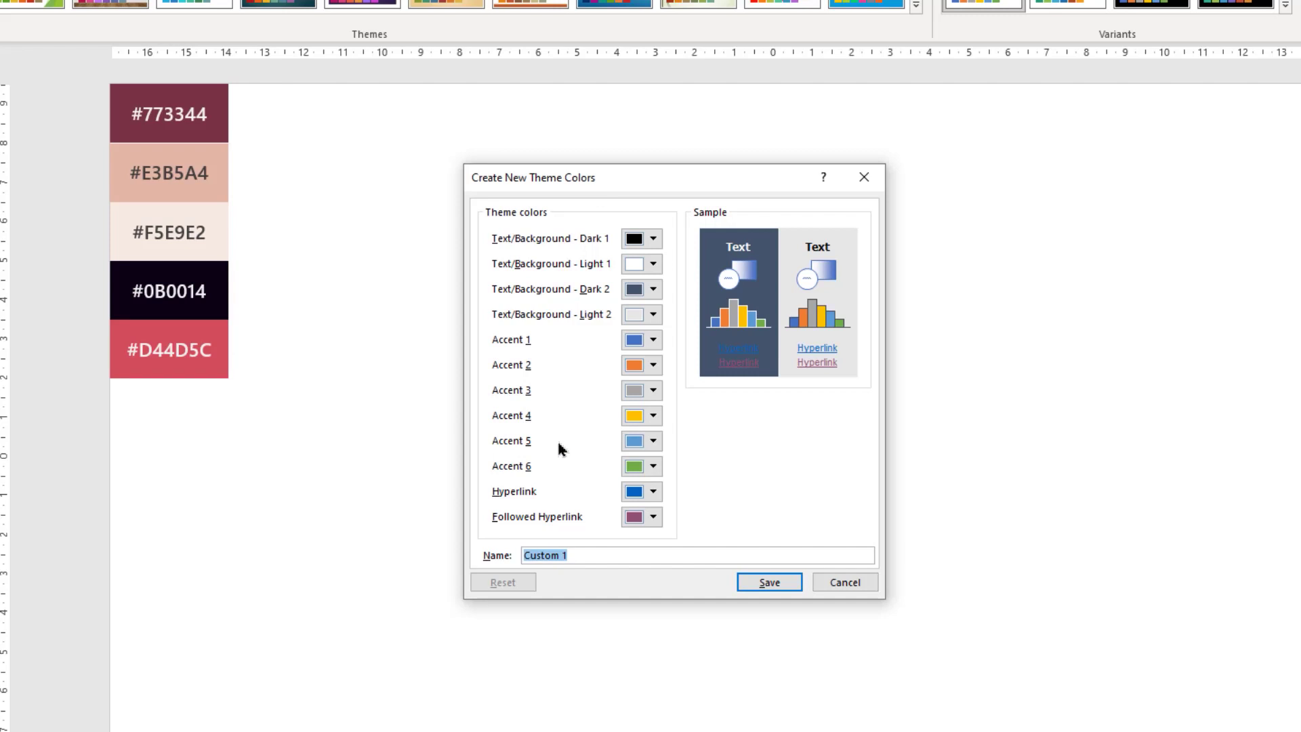
{"action": "left_click", "coordinate": [653, 341]}
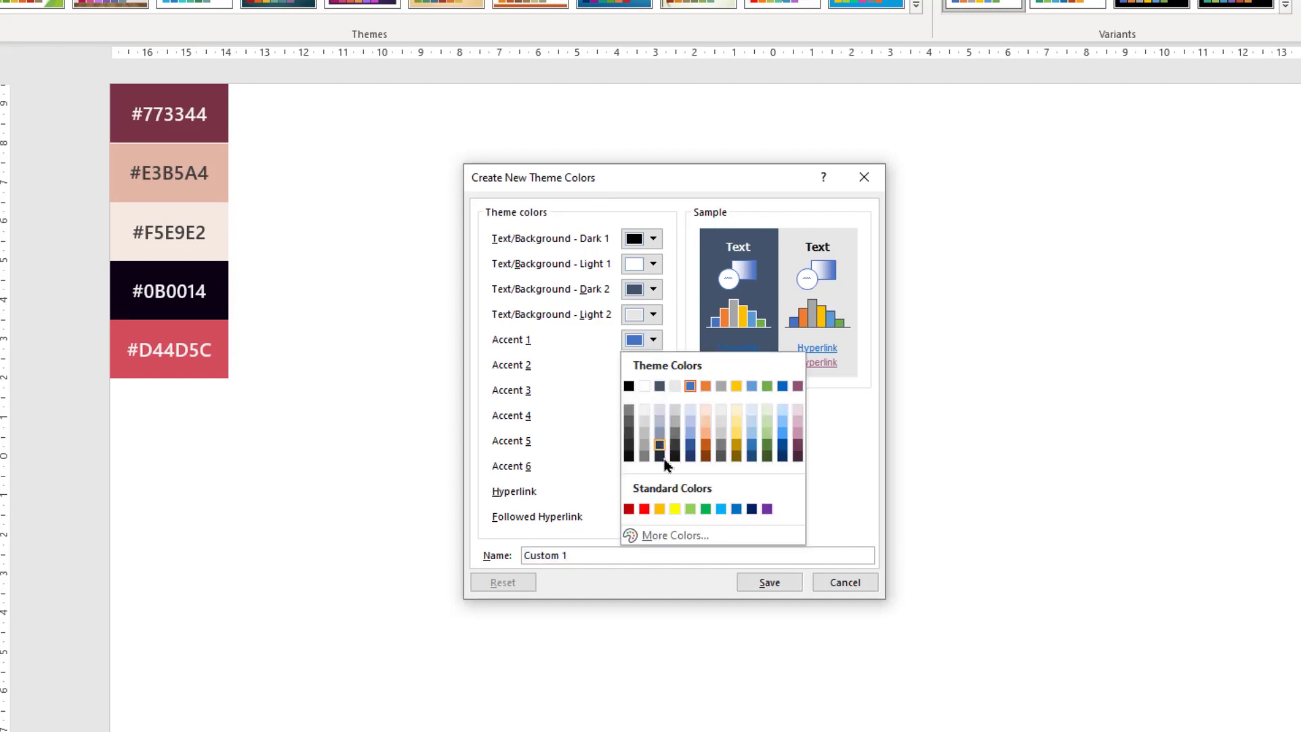
{"action": "left_click", "coordinate": [662, 537]}
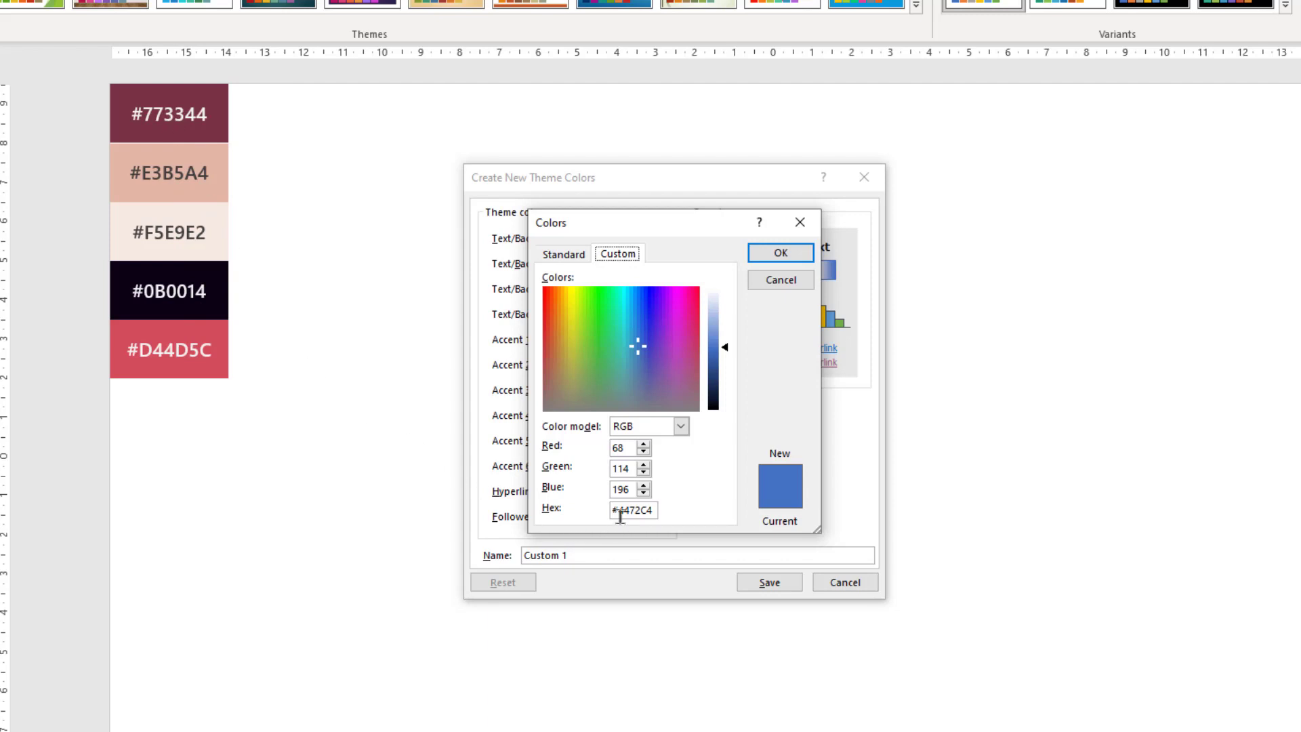
{"action": "left_click", "coordinate": [173, 117]}
{"action": "left_click", "coordinate": [787, 282]}
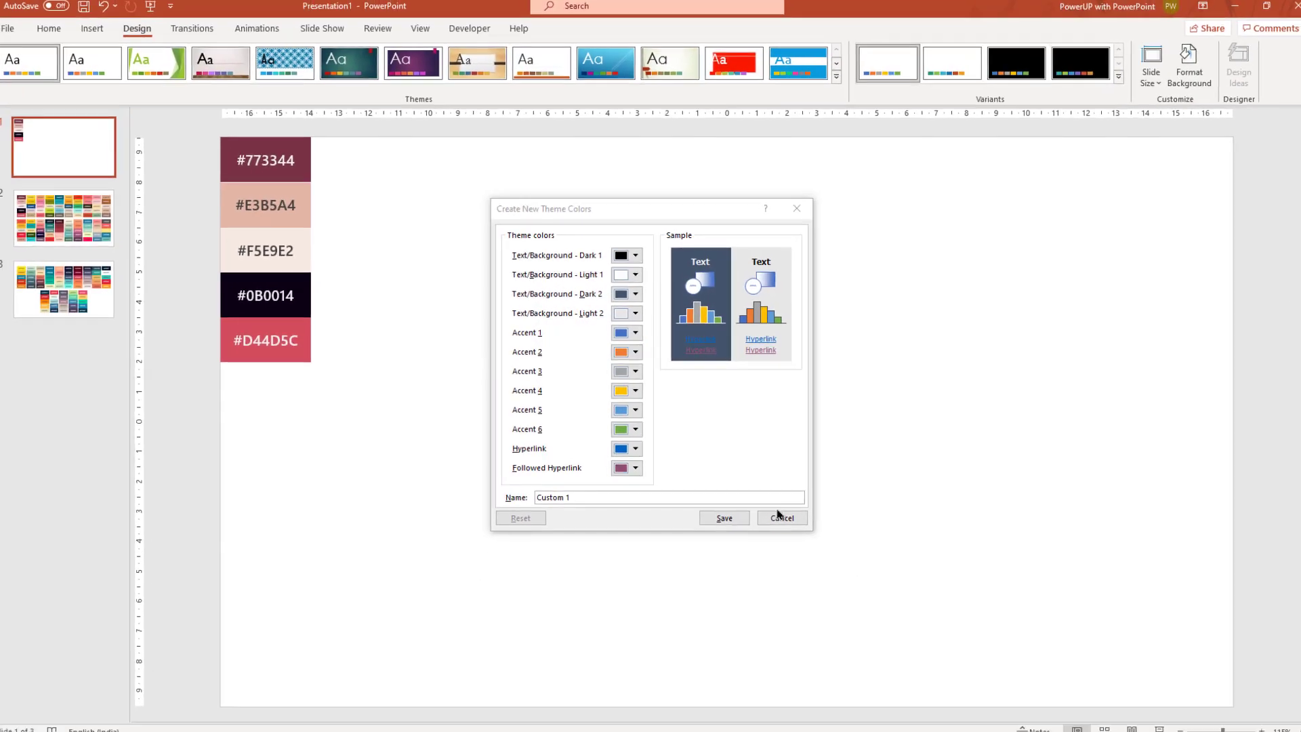
Cancel the new theme colours dialog, set Notepad beside the swatches and paste #773344
{"action": "left_click", "coordinate": [845, 583]}
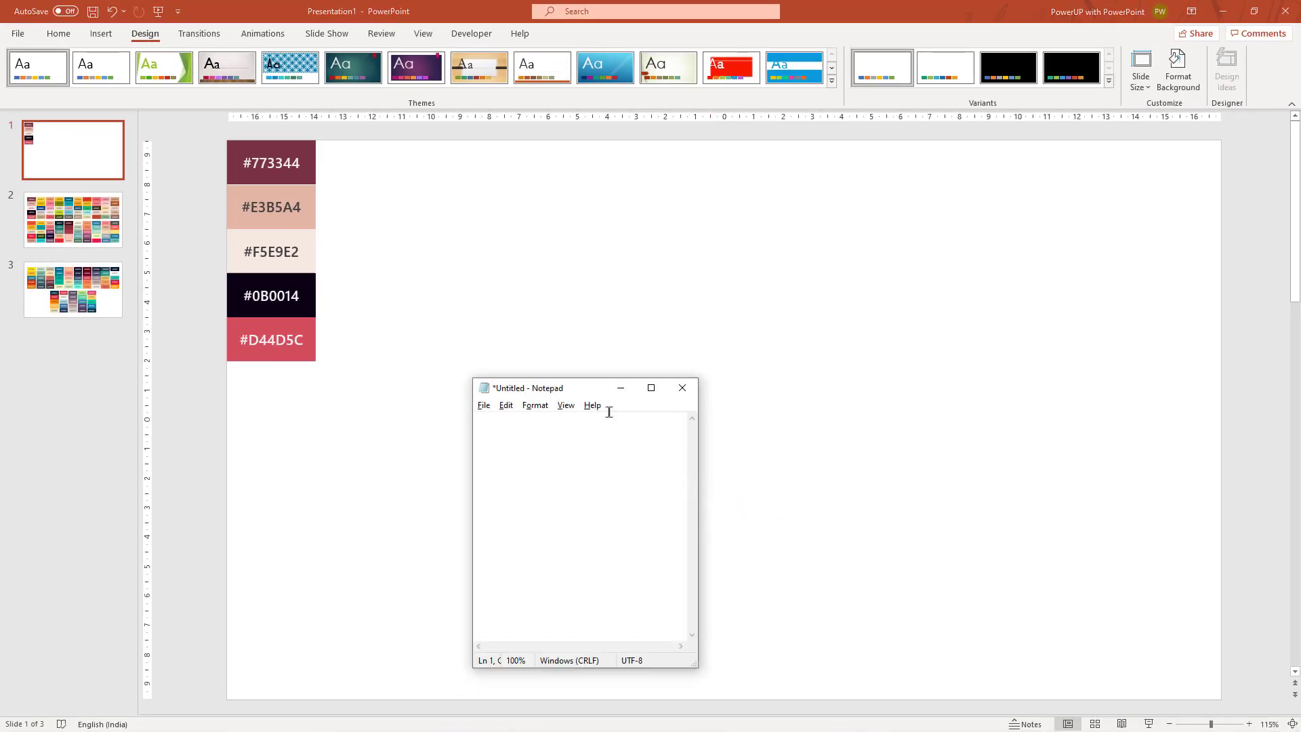
{"action": "left_click_drag", "start_coordinate": [579, 387], "coordinate": [335, 406]}
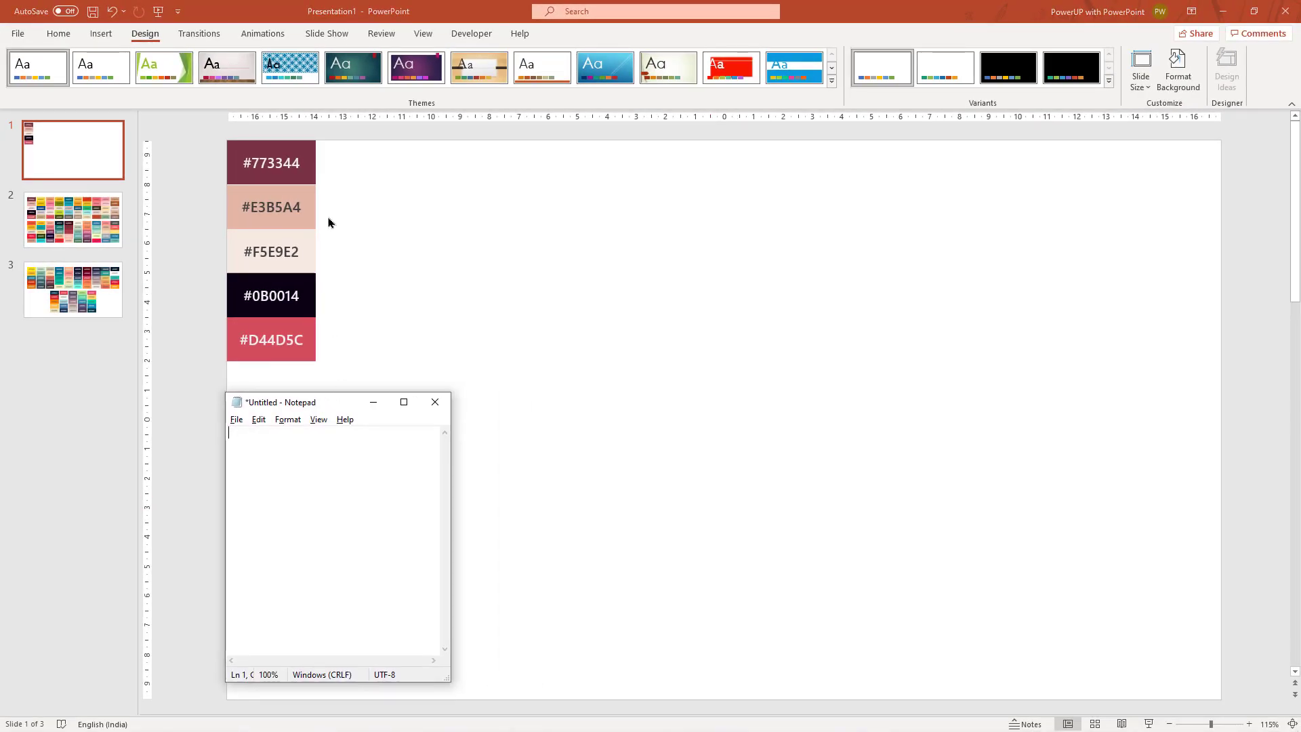
{"action": "left_click", "coordinate": [273, 162]}
{"action": "double_click", "coordinate": [274, 163]}
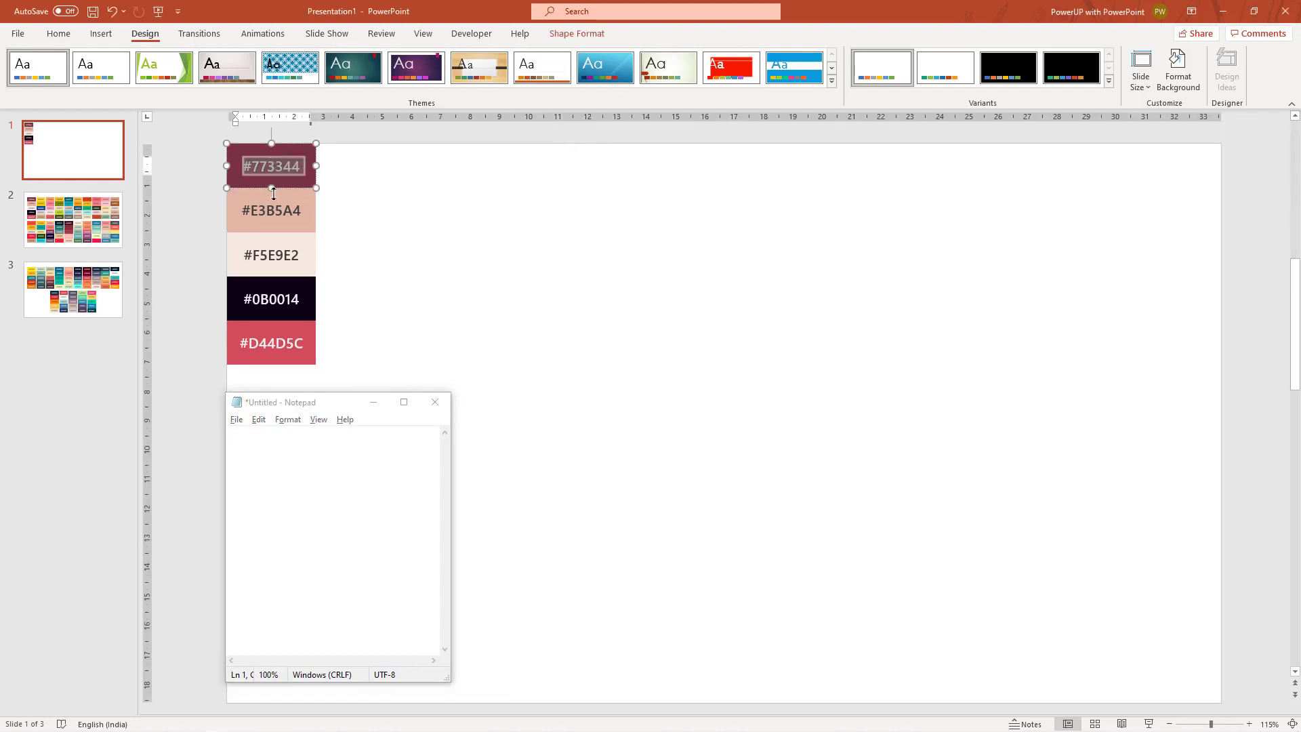
{"action": "left_click", "coordinate": [280, 445]}
{"action": "key", "text": "ctrl+v"}
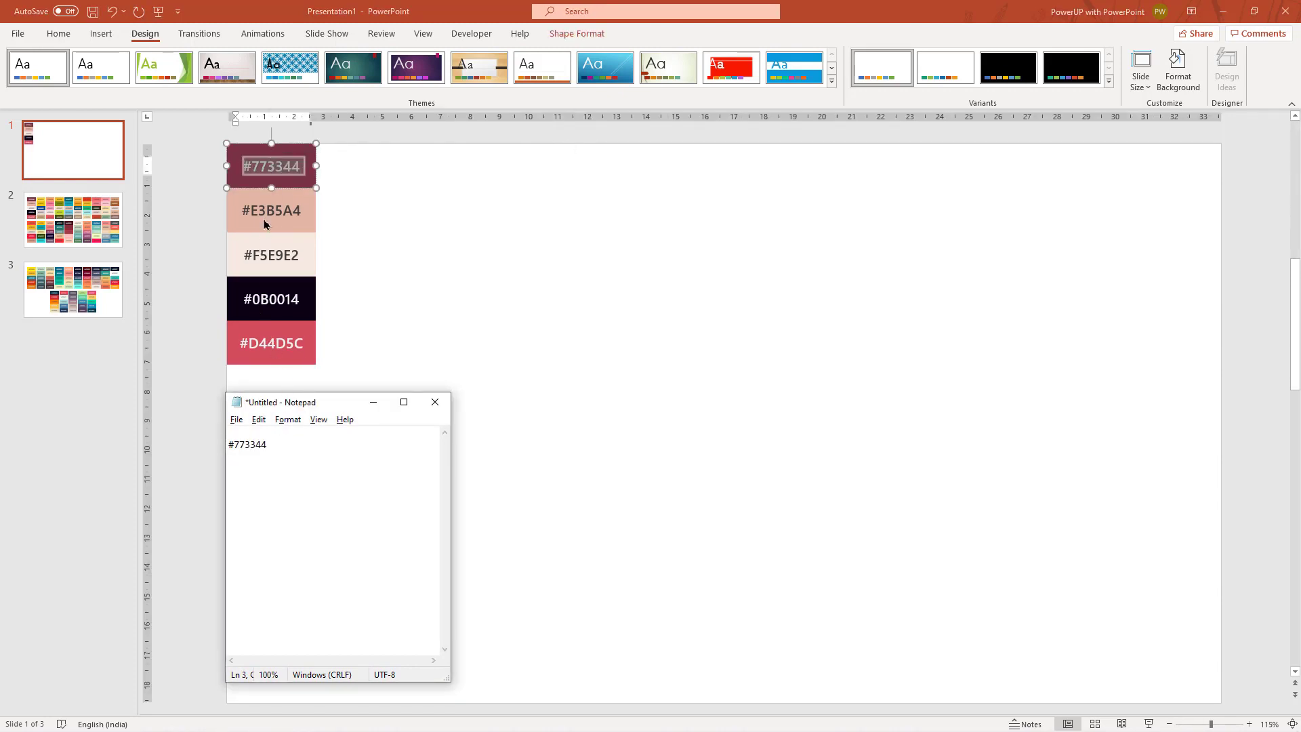
Copy #E3B5A4 and #F5E9E2 into Notepad as the second and third lines
{"action": "left_click", "coordinate": [265, 224]}
{"action": "double_click", "coordinate": [268, 210]}
{"action": "key", "text": "ctrl+c"}
{"action": "left_click", "coordinate": [250, 476]}
{"action": "key", "text": "ctrl+v"}
{"action": "double_click", "coordinate": [274, 252]}
{"action": "key", "text": "ctrl+c"}
{"action": "left_click", "coordinate": [246, 470]}
{"action": "key", "text": "ctrl+v"}
Copy #0B0014 and #D44D5C into Notepad as the fourth and fifth lines
{"action": "double_click", "coordinate": [271, 296]}
{"action": "key", "text": "ctrl+c"}
{"action": "left_click", "coordinate": [244, 494]}
{"action": "key", "text": "ctrl+v"}
{"action": "double_click", "coordinate": [273, 339]}
{"action": "triple_click", "coordinate": [273, 339]}
{"action": "key", "text": "ctrl+c"}
{"action": "left_click", "coordinate": [247, 500]}
{"action": "key", "text": "ctrl+v"}
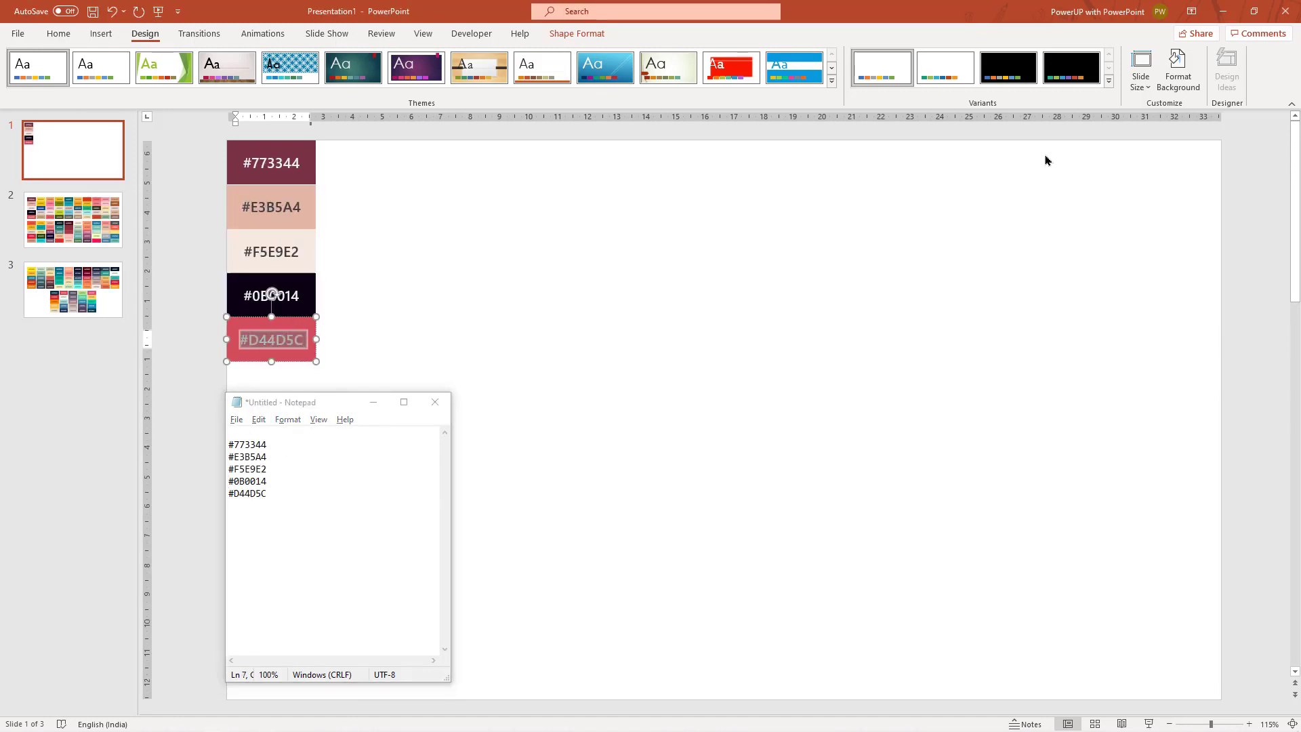
Start a new custom theme colour set and set Accent 1 to #773344
{"action": "left_click", "coordinate": [1110, 82]}
{"action": "mouse_move", "coordinate": [1098, 104]}
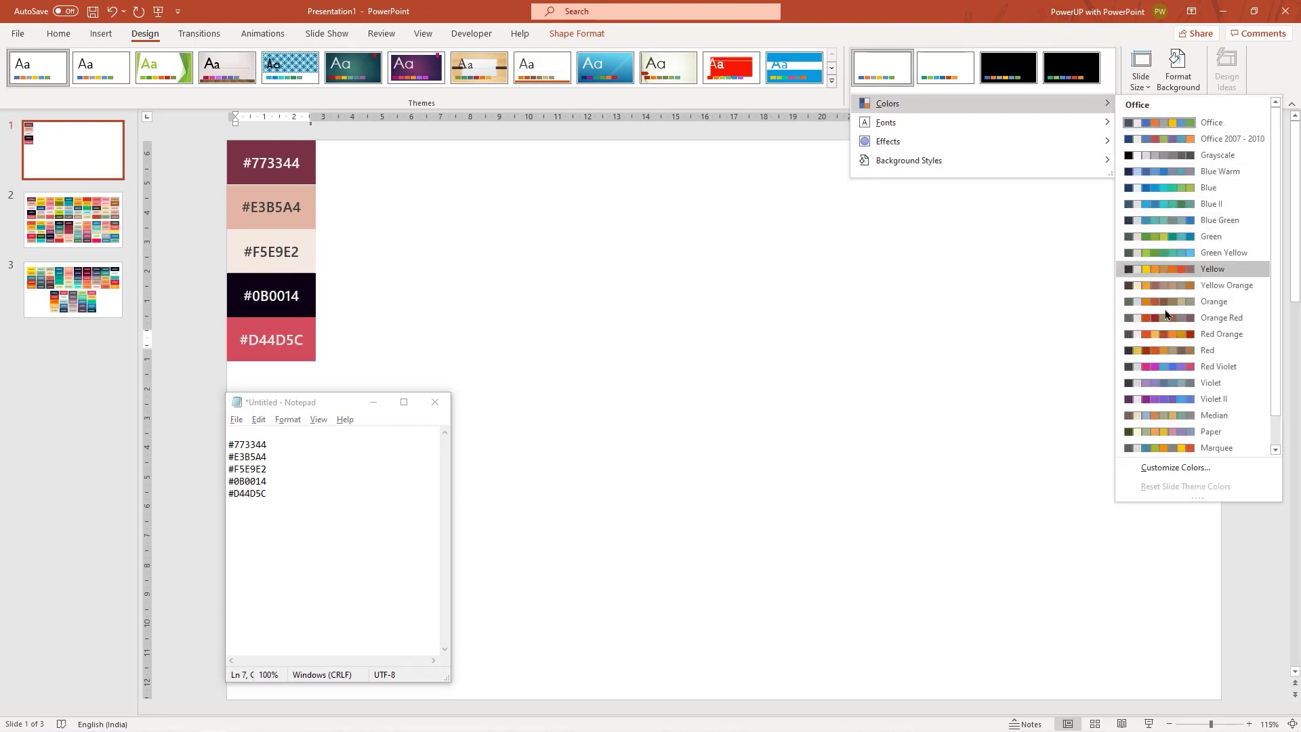
{"action": "left_click", "coordinate": [1161, 468]}
{"action": "left_click_drag", "start_coordinate": [680, 227], "coordinate": [802, 230]}
{"action": "left_click", "coordinate": [761, 352]}
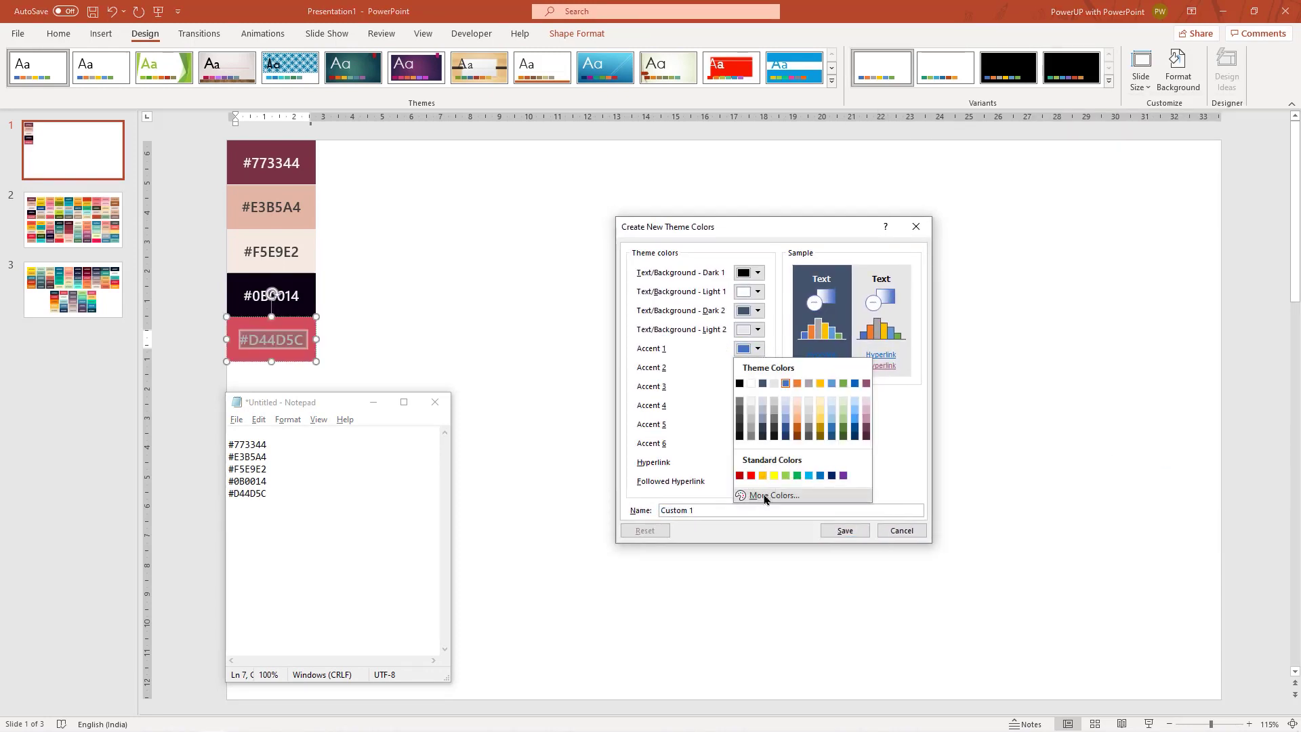
{"action": "left_click", "coordinate": [741, 496]}
{"action": "left_click_drag", "start_coordinate": [275, 450], "coordinate": [228, 447]}
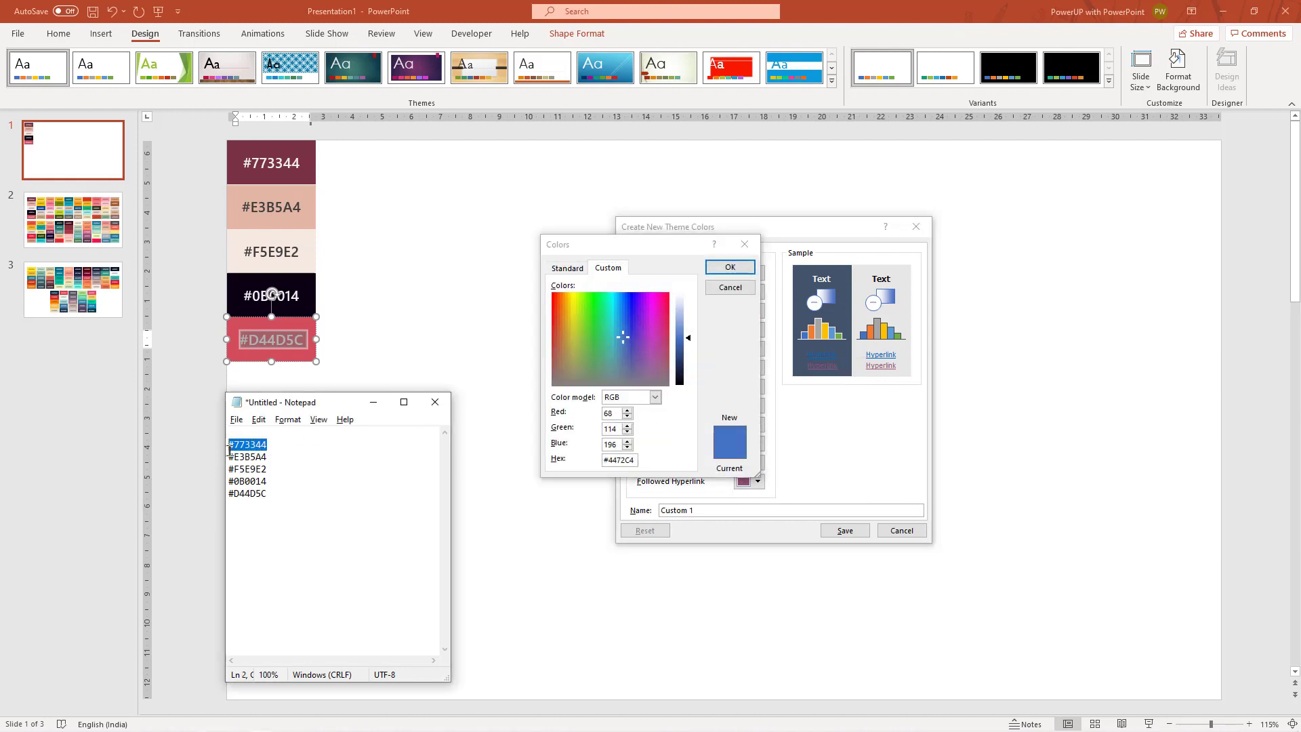
{"action": "double_click", "coordinate": [625, 465]}
{"action": "key", "text": "ctrl+v"}
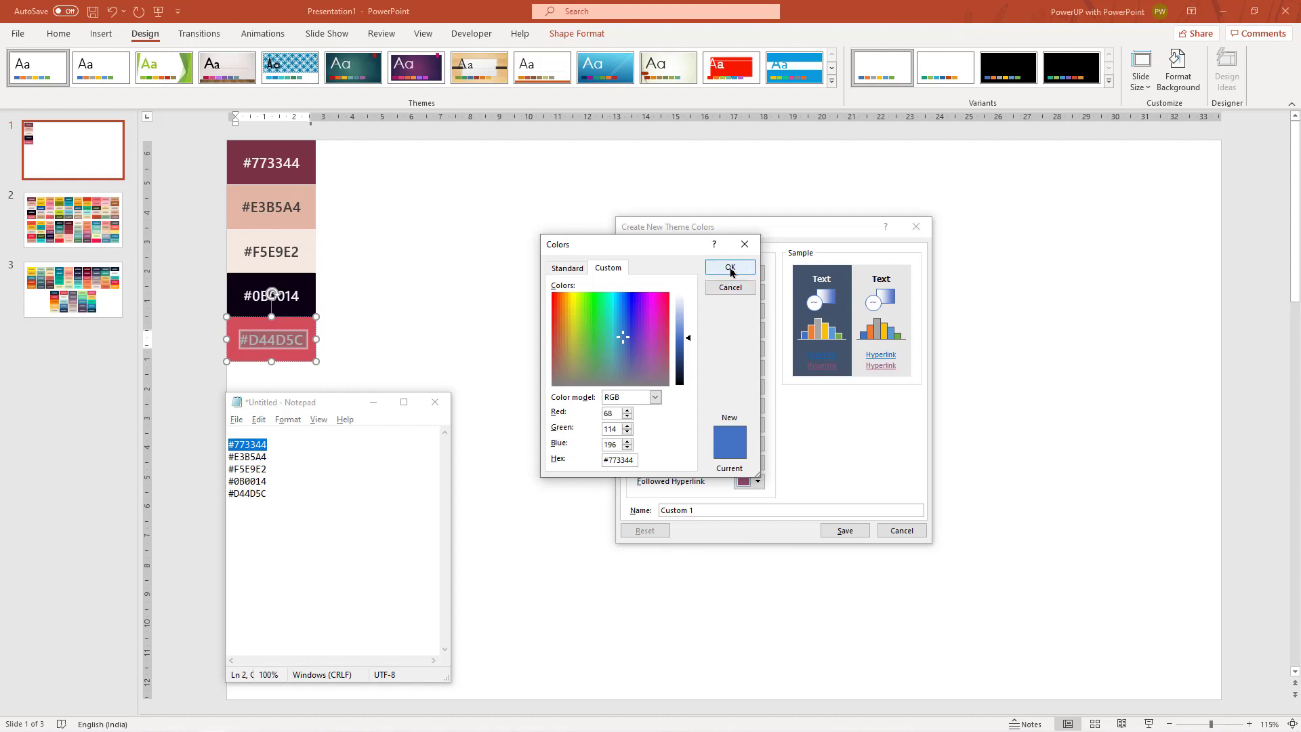
{"action": "left_click", "coordinate": [729, 269]}
Set Accent 2 to #E3B5A4 and Accent 3 to #F5E9E2
{"action": "left_click_drag", "start_coordinate": [279, 457], "coordinate": [229, 459]}
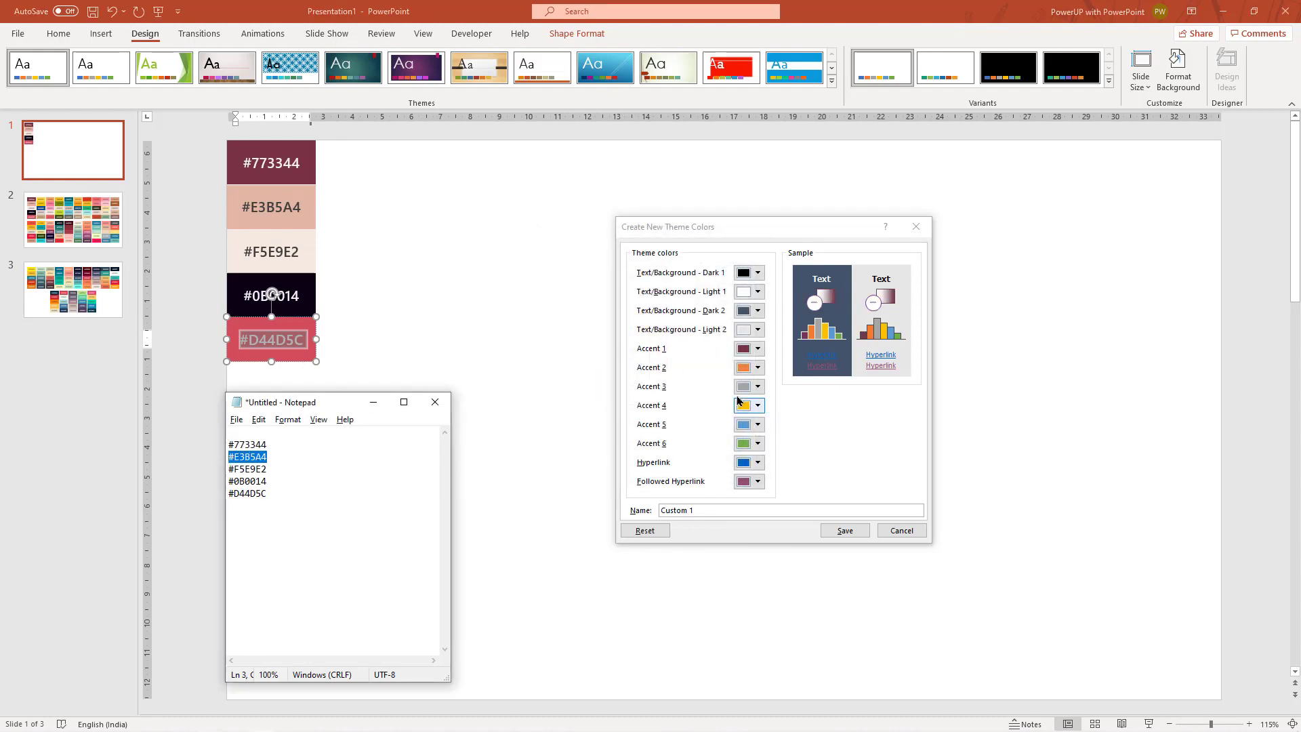
{"action": "left_click", "coordinate": [757, 368]}
{"action": "left_click", "coordinate": [773, 553]}
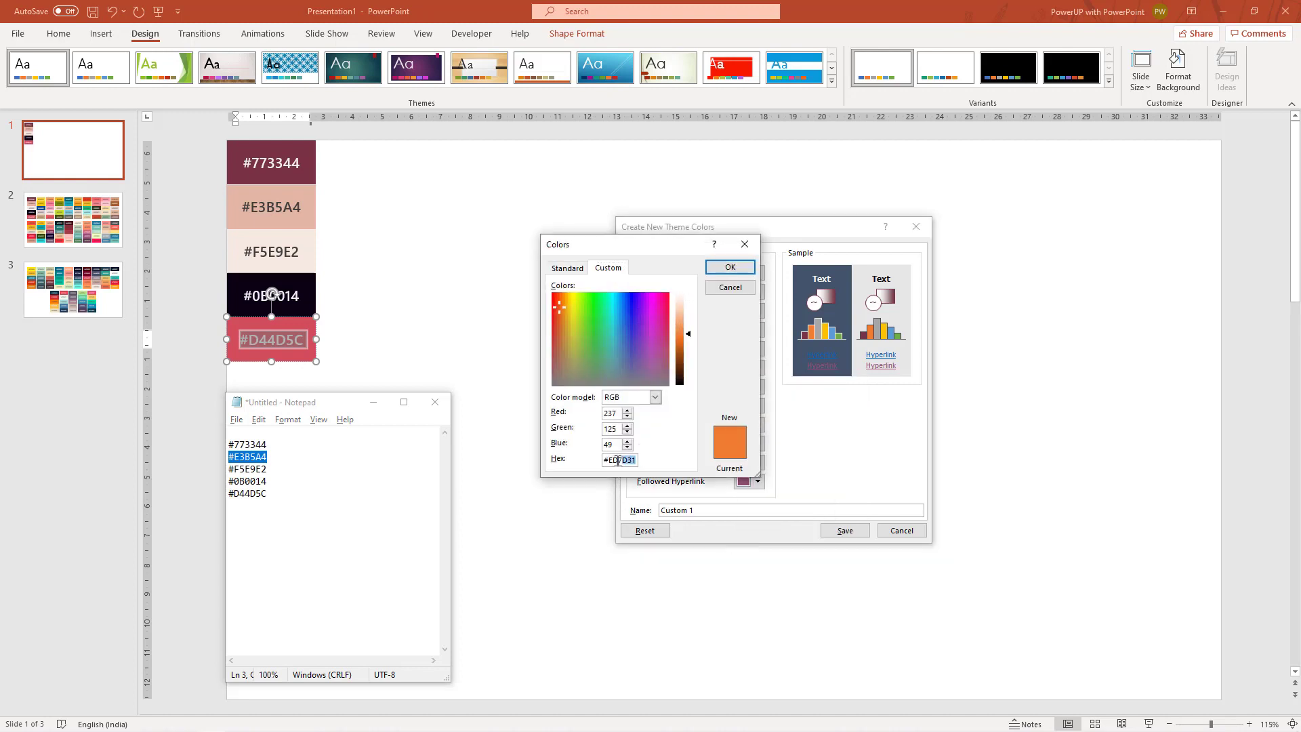
{"action": "left_click_drag", "start_coordinate": [616, 460], "coordinate": [601, 462]}
{"action": "key", "text": "ctrl+v"}
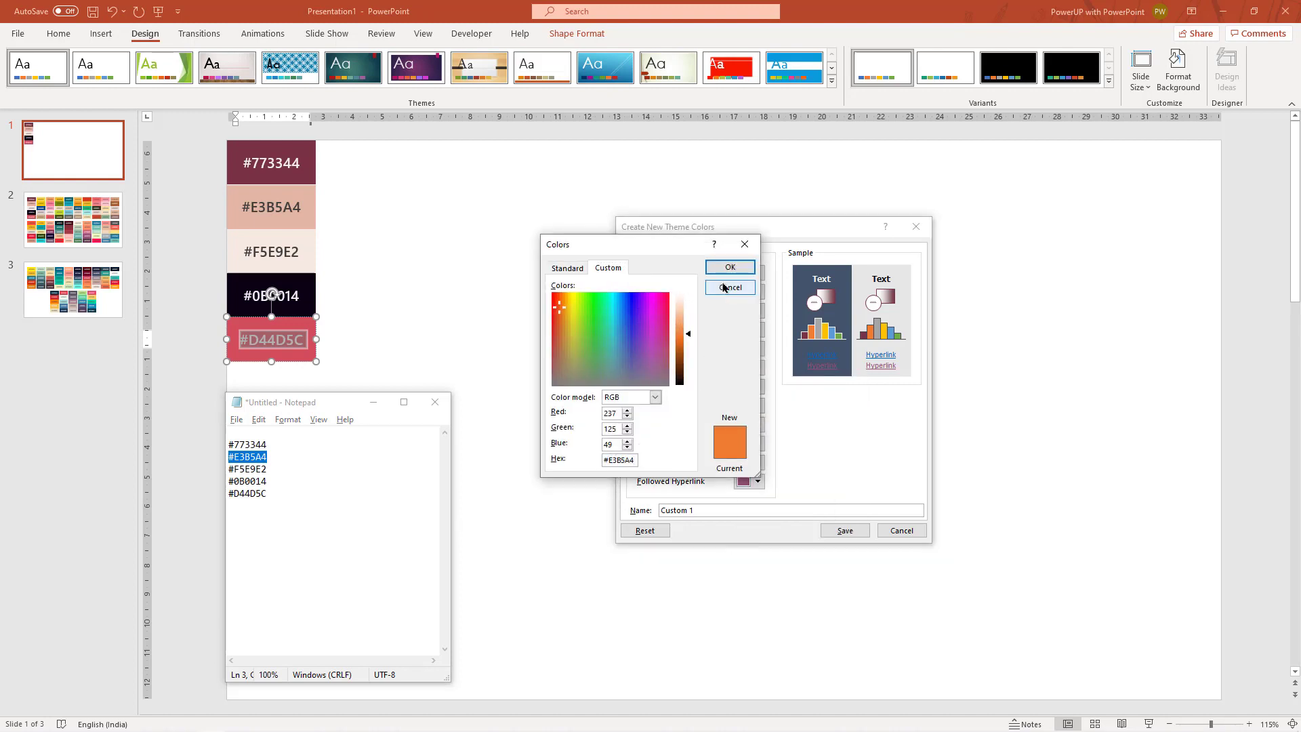
{"action": "left_click", "coordinate": [730, 267]}
{"action": "left_click_drag", "start_coordinate": [288, 469], "coordinate": [235, 472]}
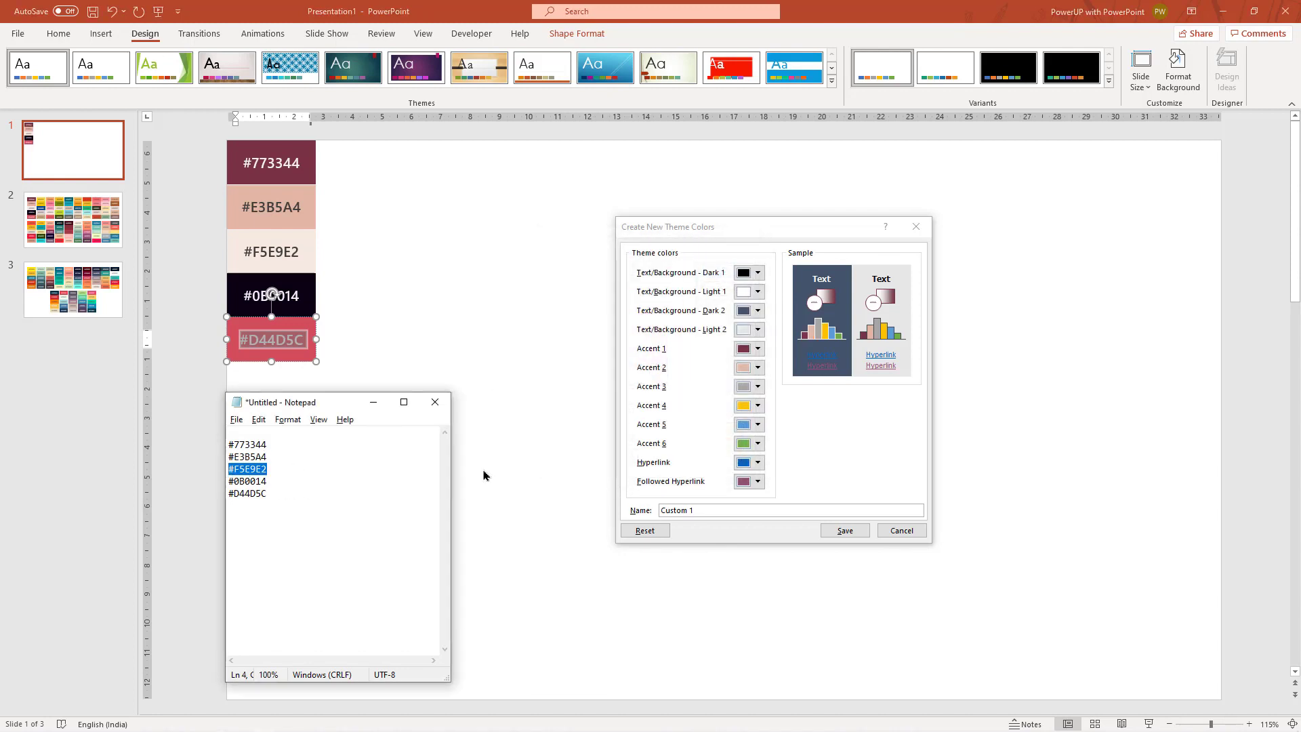
{"action": "left_click", "coordinate": [757, 387]}
{"action": "left_click", "coordinate": [762, 572]}
{"action": "left_click_drag", "start_coordinate": [634, 461], "coordinate": [602, 461]}
{"action": "key", "text": "ctrl+v"}
{"action": "left_click", "coordinate": [730, 267]}
Set Accent 4 to #0B0014 and Accent 5 to #D44D5C
{"action": "left_click_drag", "start_coordinate": [286, 481], "coordinate": [228, 482]}
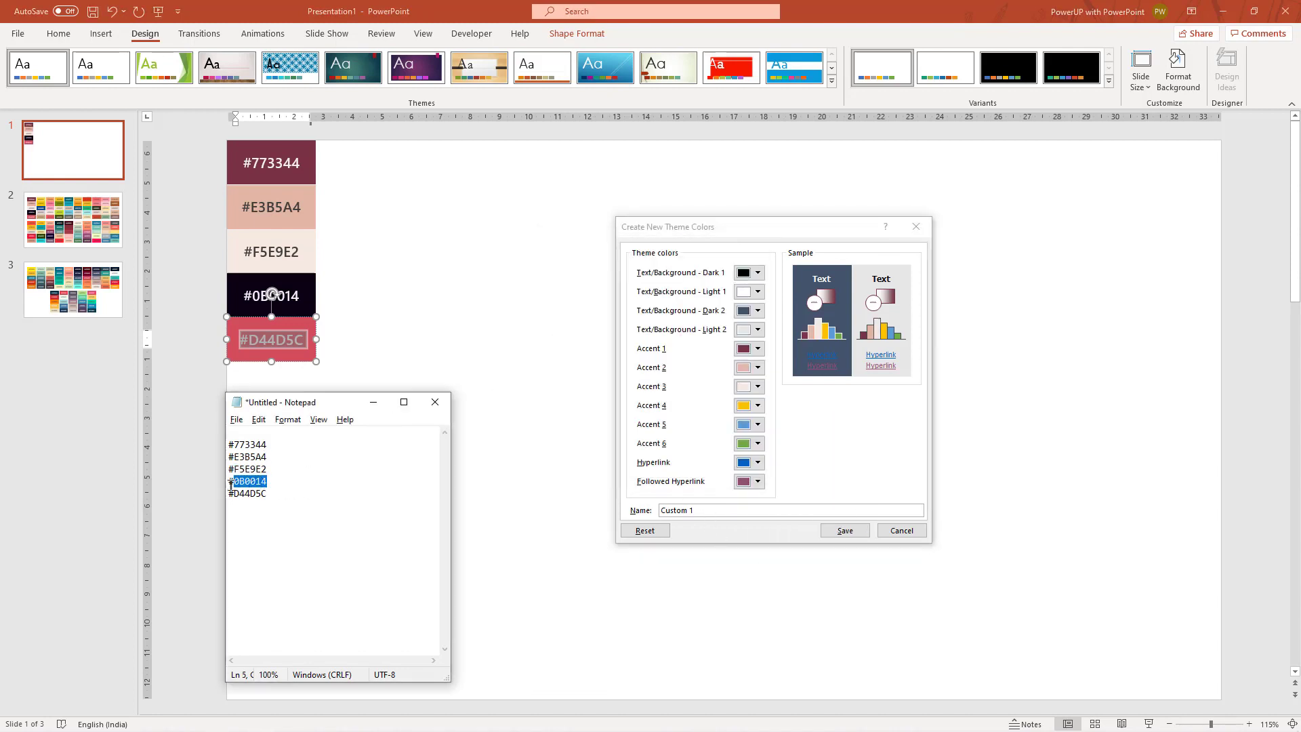
{"action": "left_click", "coordinate": [758, 405]}
{"action": "left_click", "coordinate": [752, 590]}
{"action": "left_click_drag", "start_coordinate": [634, 460], "coordinate": [602, 461]}
{"action": "key", "text": "ctrl+v"}
{"action": "left_click", "coordinate": [719, 271]}
{"action": "left_click_drag", "start_coordinate": [286, 493], "coordinate": [231, 497]}
{"action": "key", "text": "ctrl+c"}
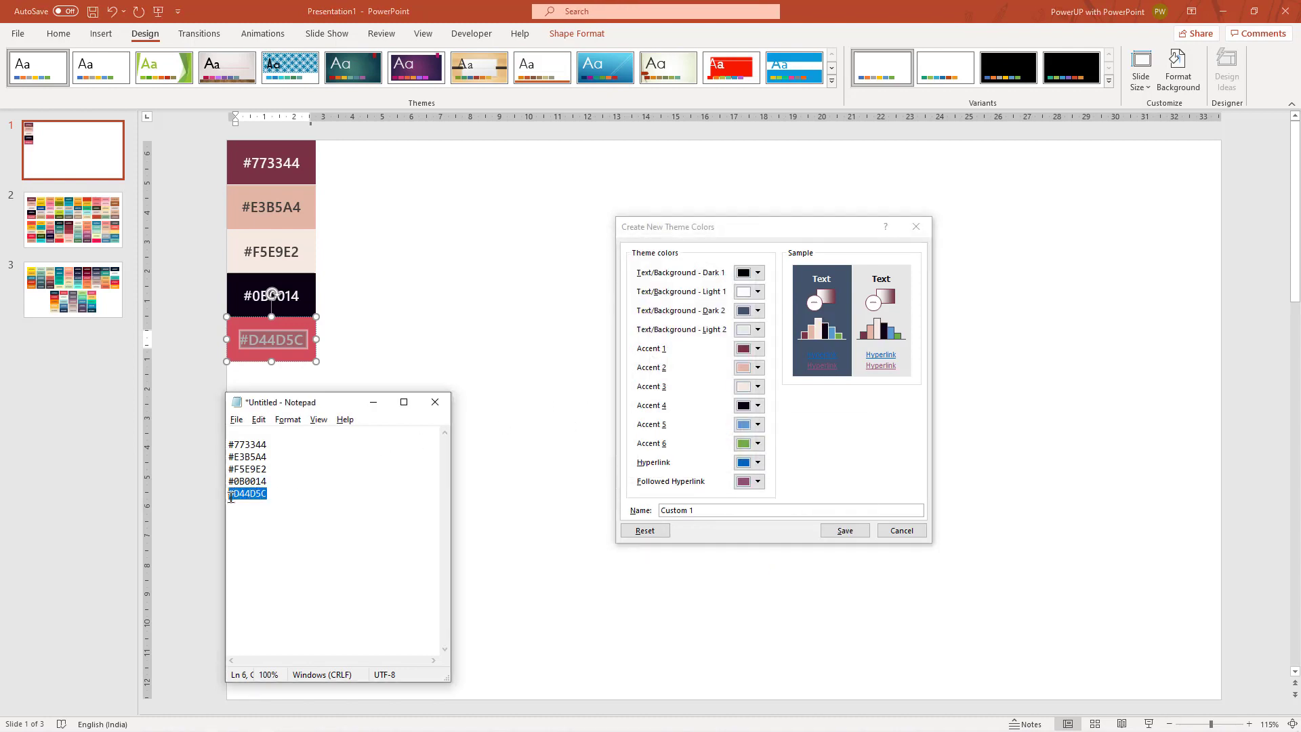
{"action": "left_click", "coordinate": [758, 425]}
{"action": "left_click", "coordinate": [760, 611]}
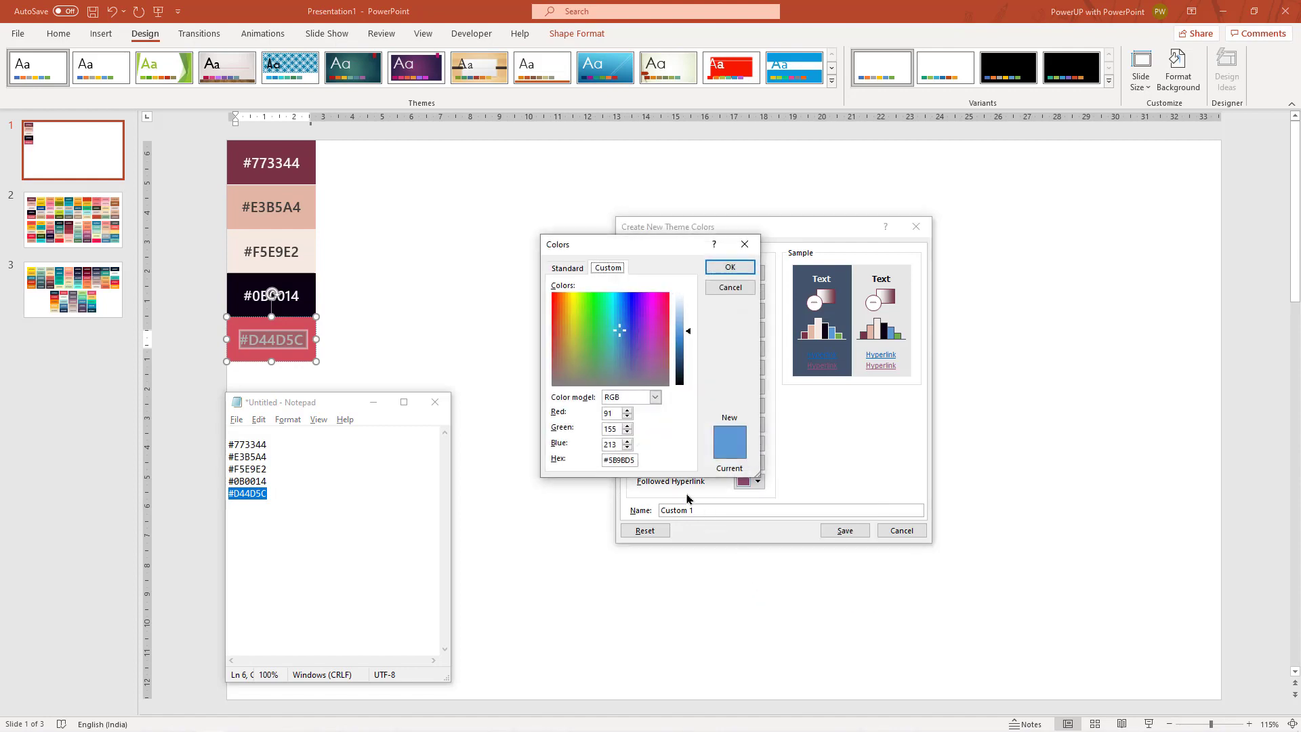
{"action": "key", "text": "ctrl+v"}
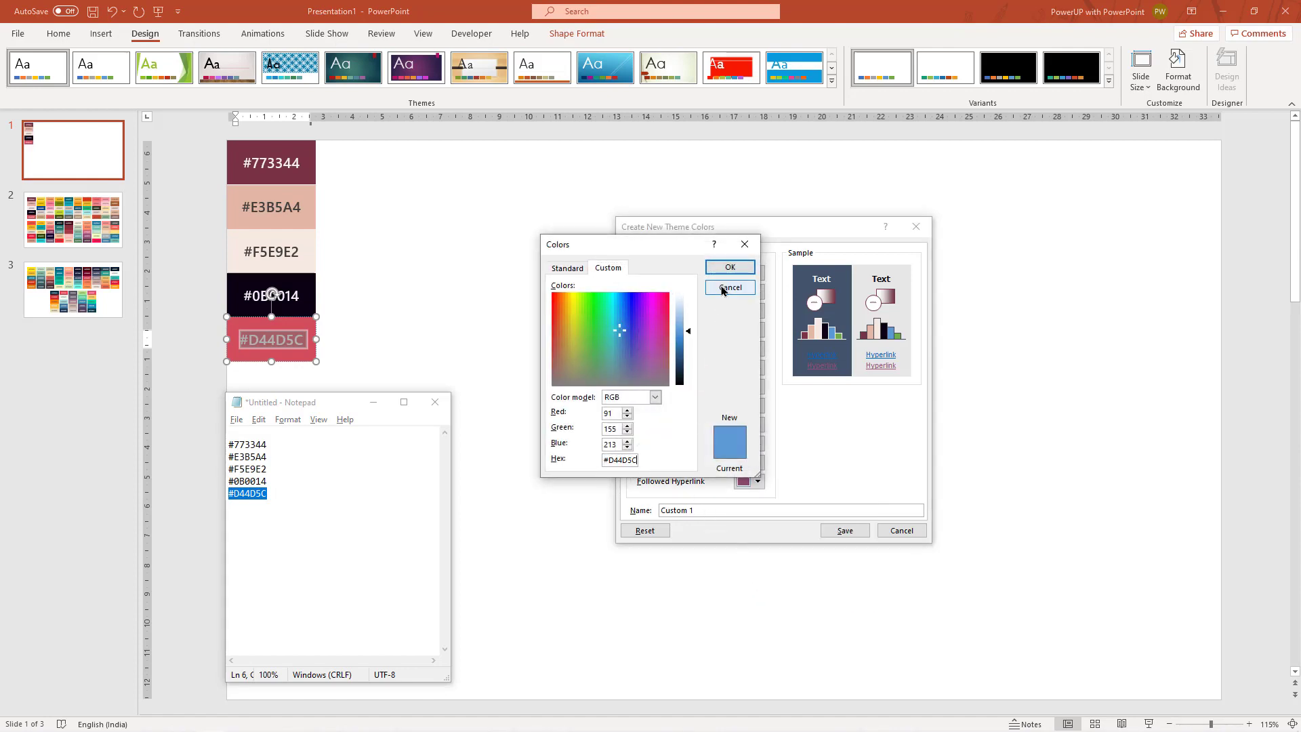
{"action": "left_click", "coordinate": [729, 267]}
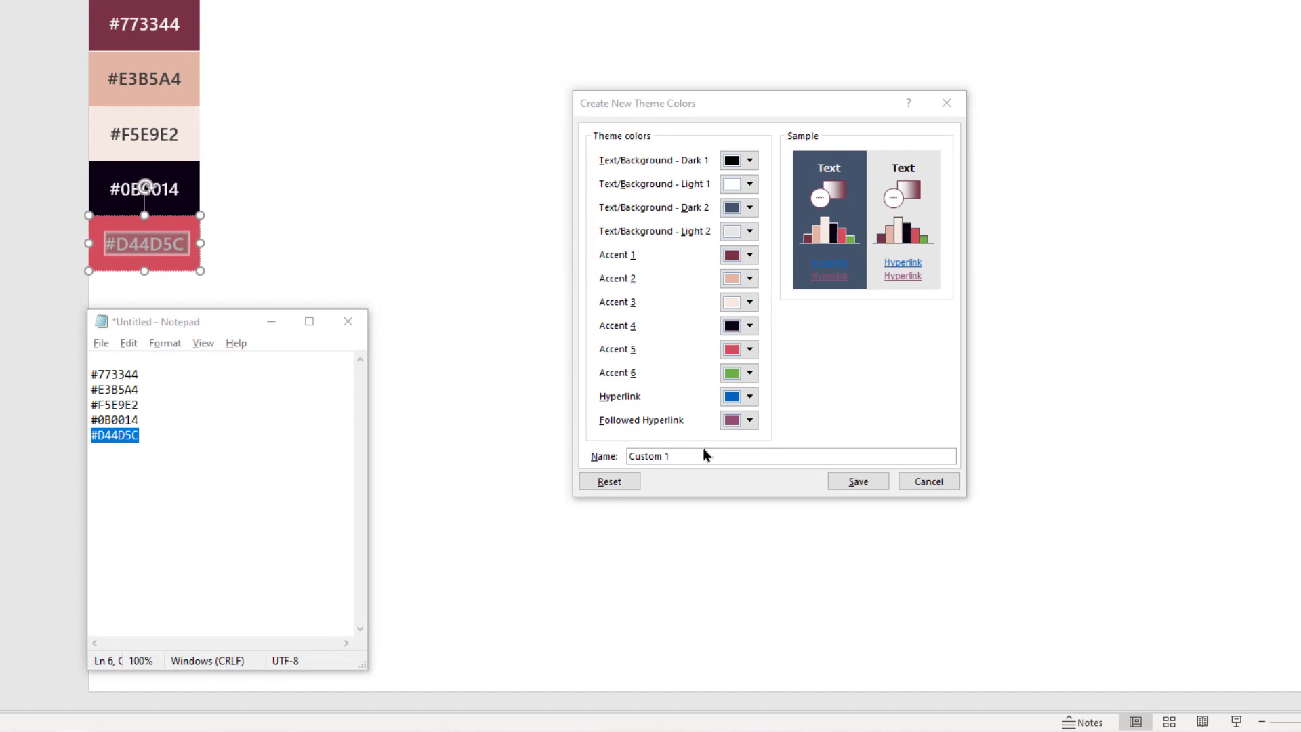
Name the colour scheme pwp-1 and save it
{"action": "left_click_drag", "start_coordinate": [659, 511], "coordinate": [707, 510]}
{"action": "type", "text": "pwp-1"}
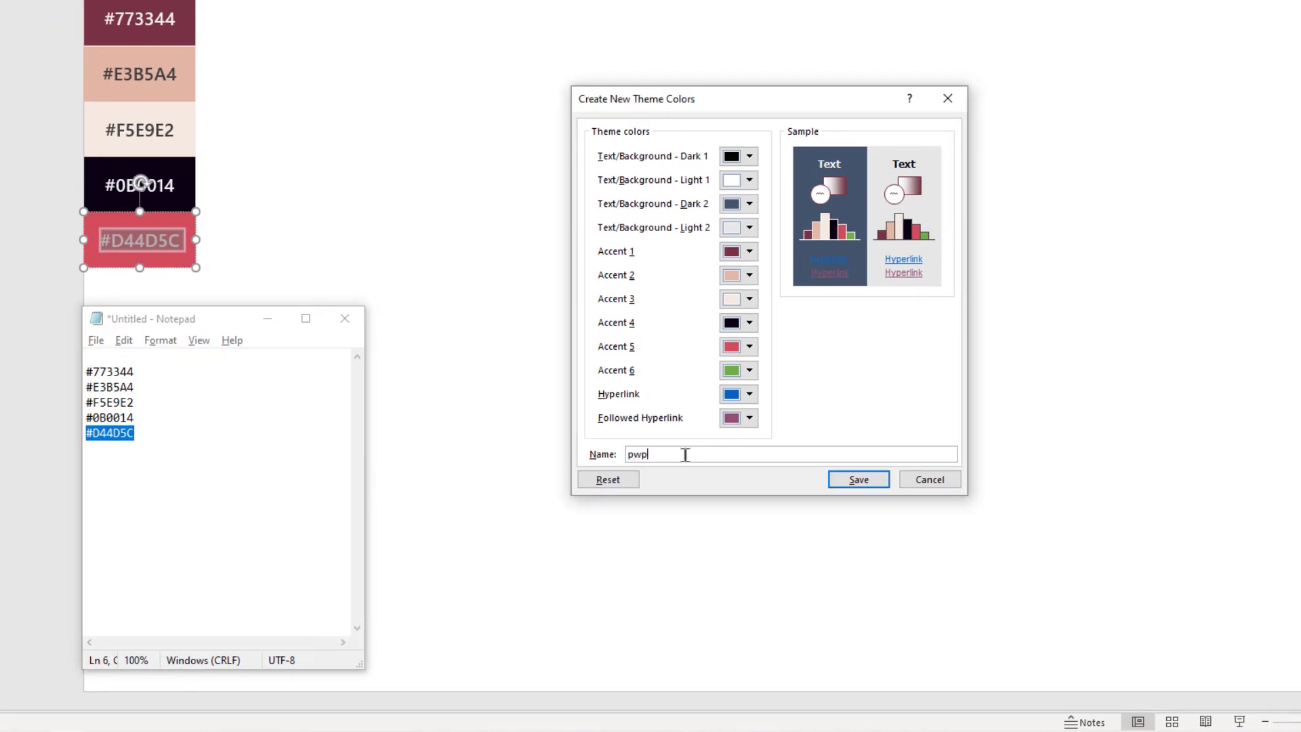
{"action": "left_click", "coordinate": [859, 480]}
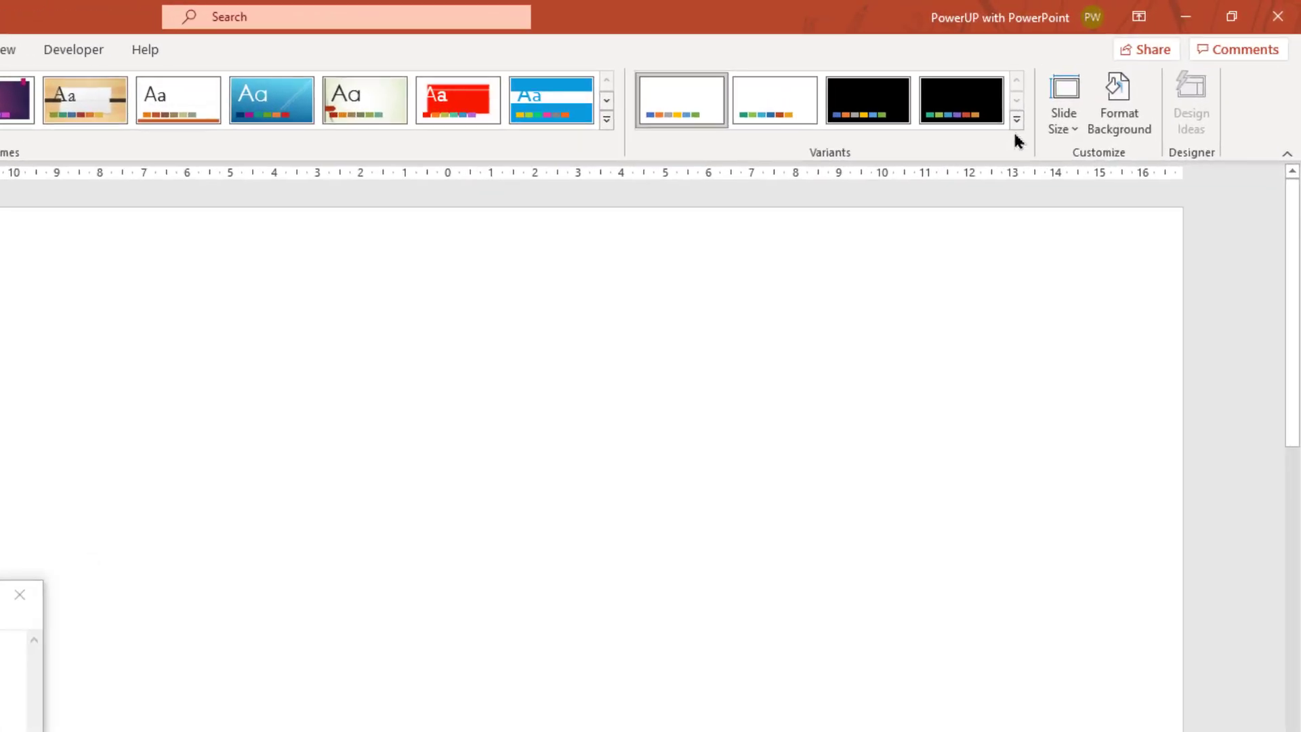
Check the Colors list for the saved pwp-1 scheme, then close the menu
{"action": "left_click", "coordinate": [1109, 82]}
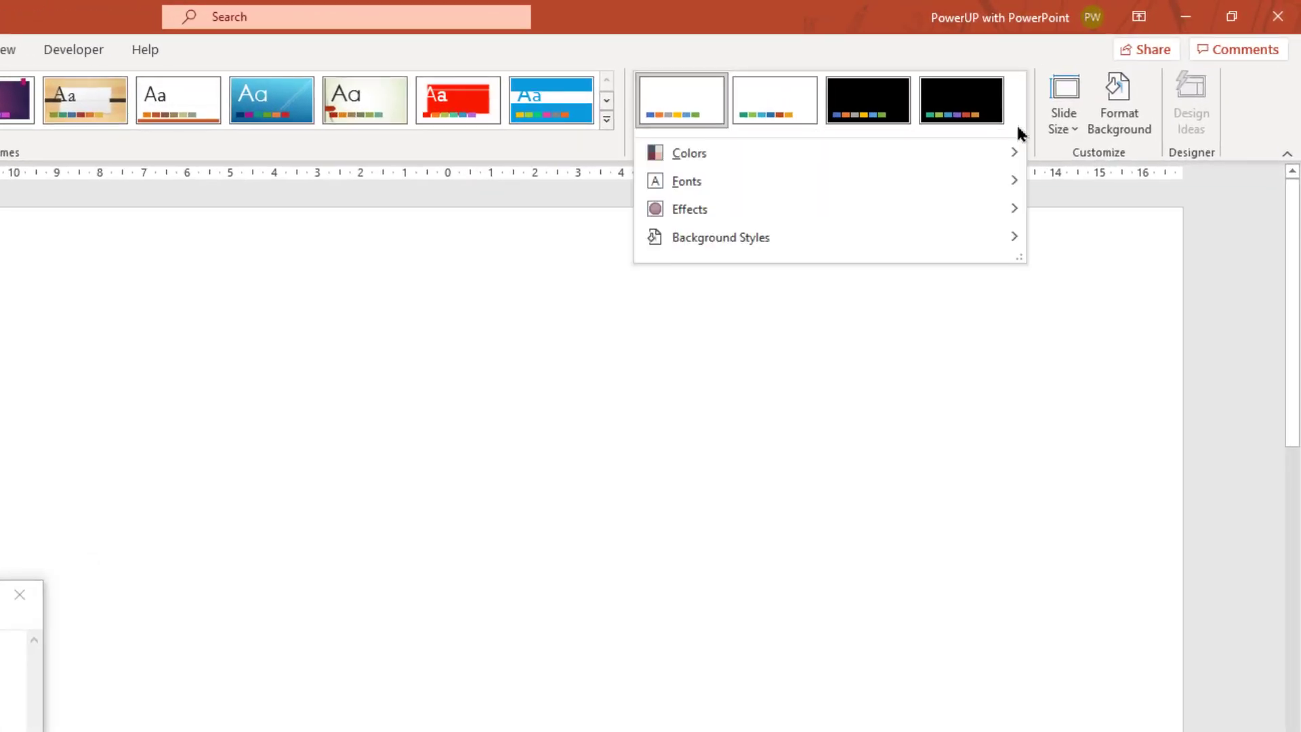
{"action": "mouse_move", "coordinate": [1018, 151]}
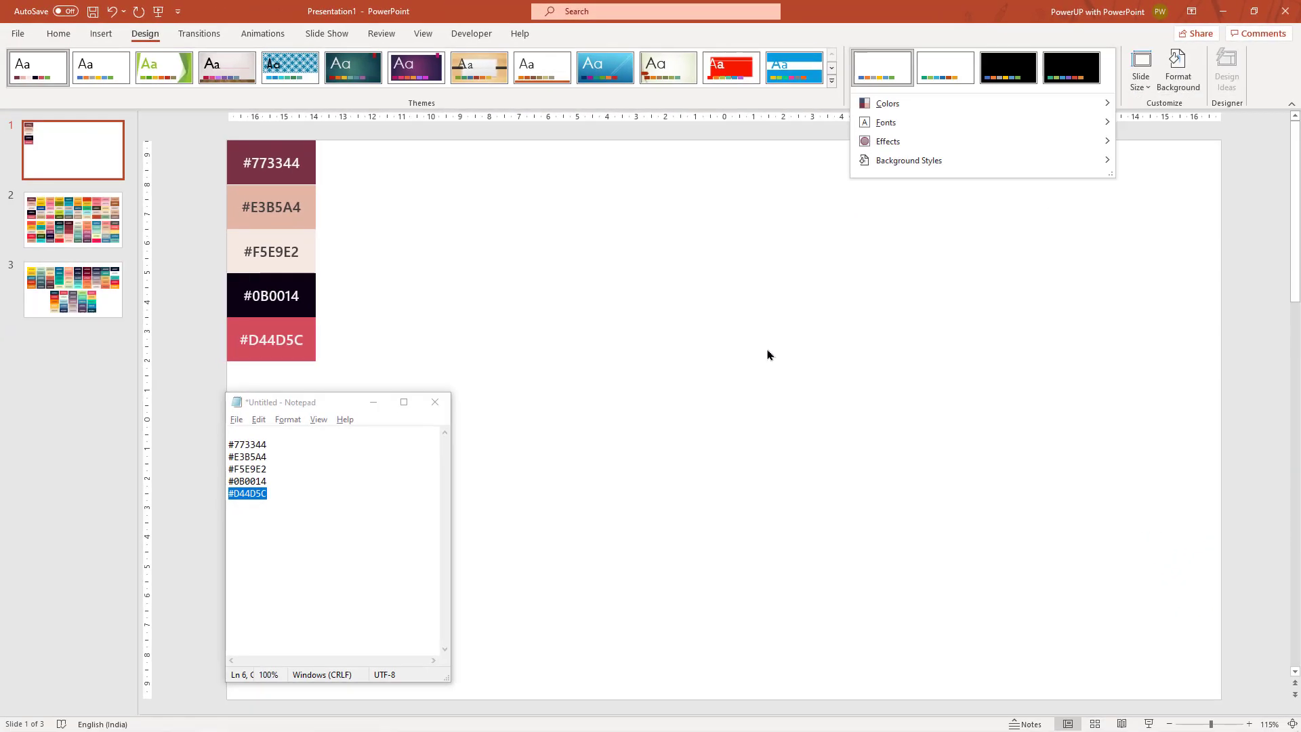
{"action": "left_click", "coordinate": [518, 526]}
Minimize Notepad and look over the swatch grids on slides 2 and 3
{"action": "left_click", "coordinate": [372, 402]}
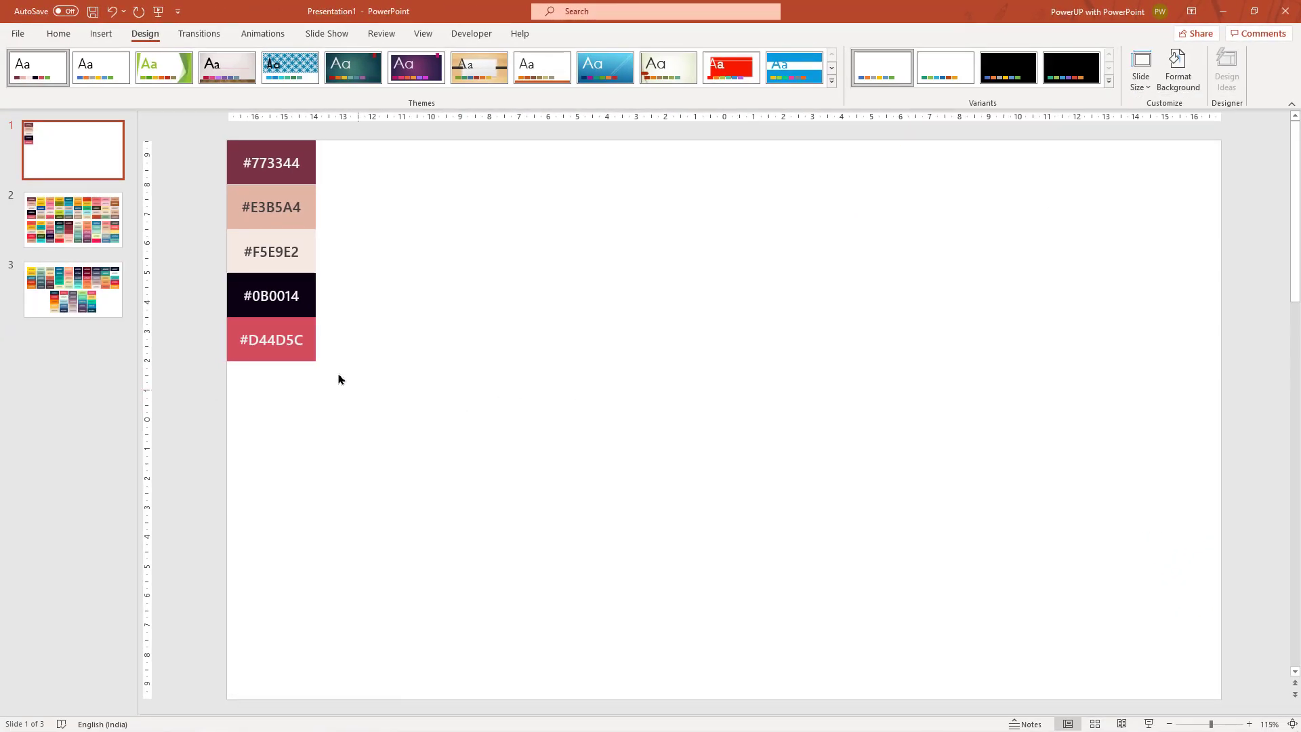
{"action": "left_click", "coordinate": [76, 199]}
{"action": "left_click", "coordinate": [73, 290]}
{"action": "left_click", "coordinate": [73, 221]}
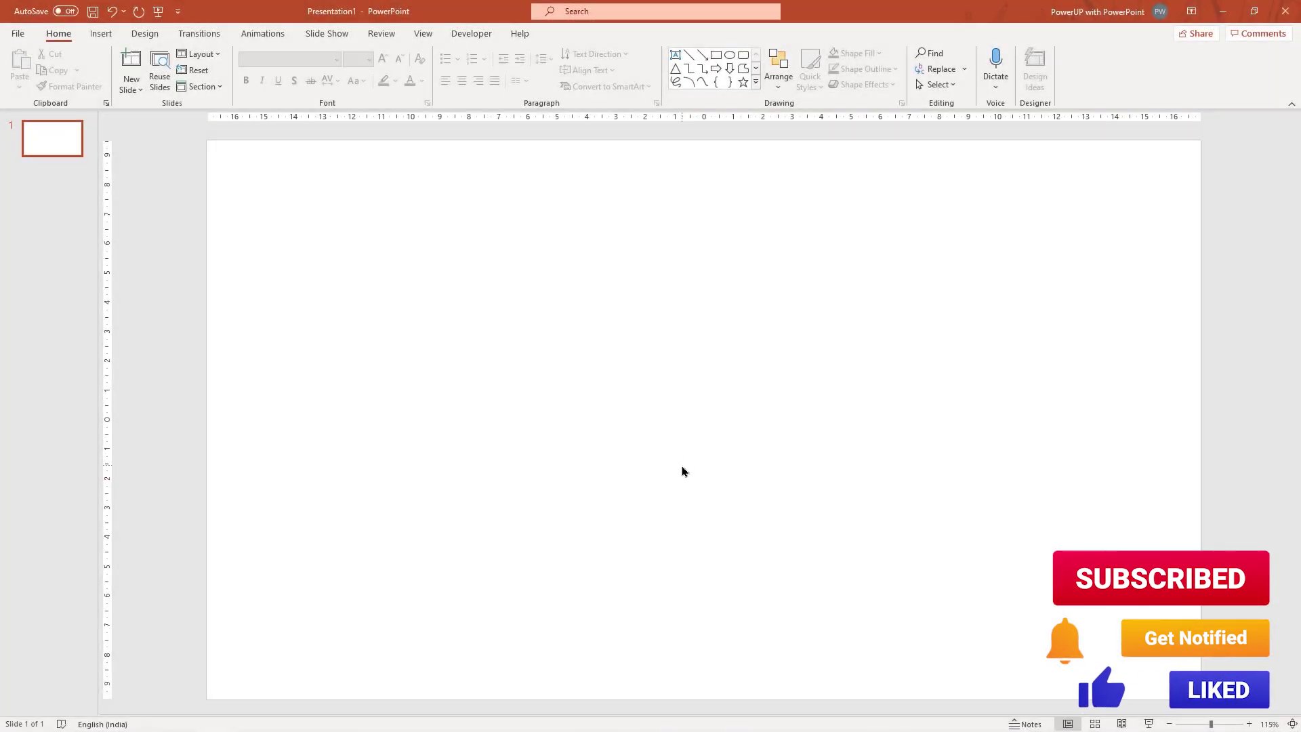
{"action": "left_click", "coordinate": [144, 33]}
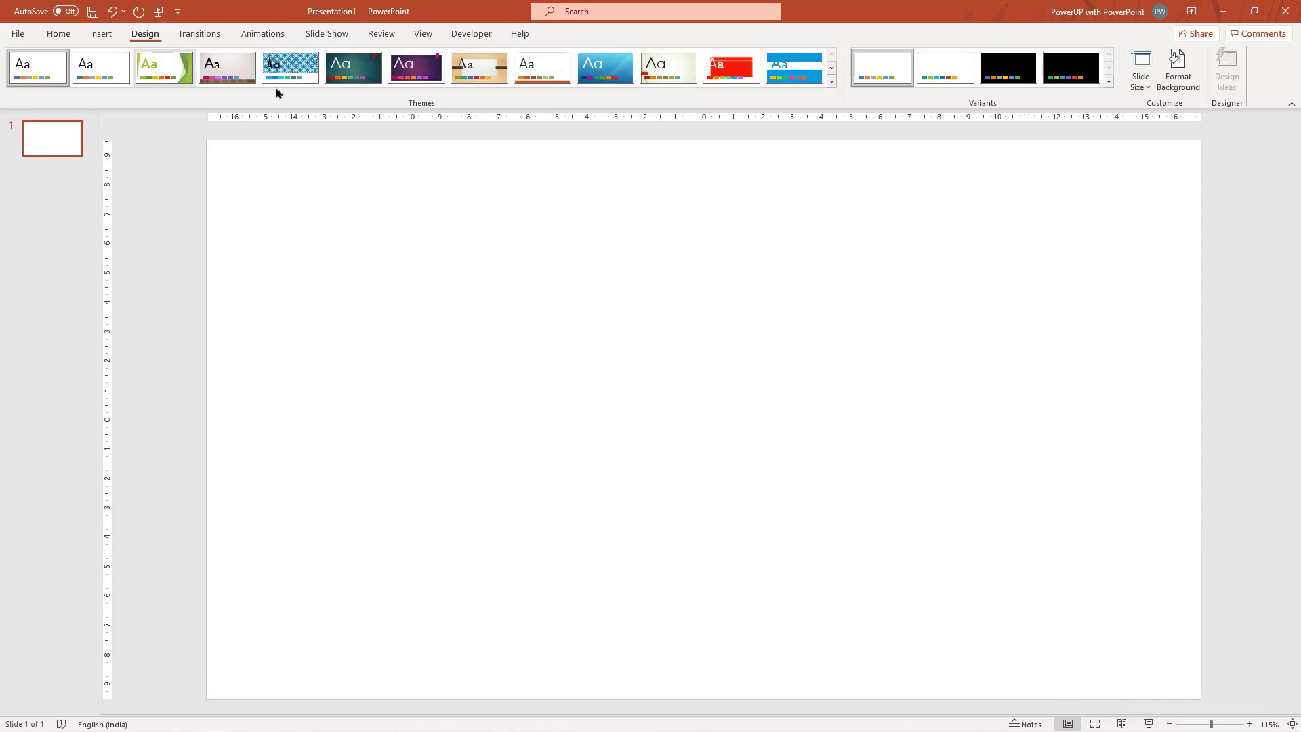
{"action": "left_click", "coordinate": [1109, 80]}
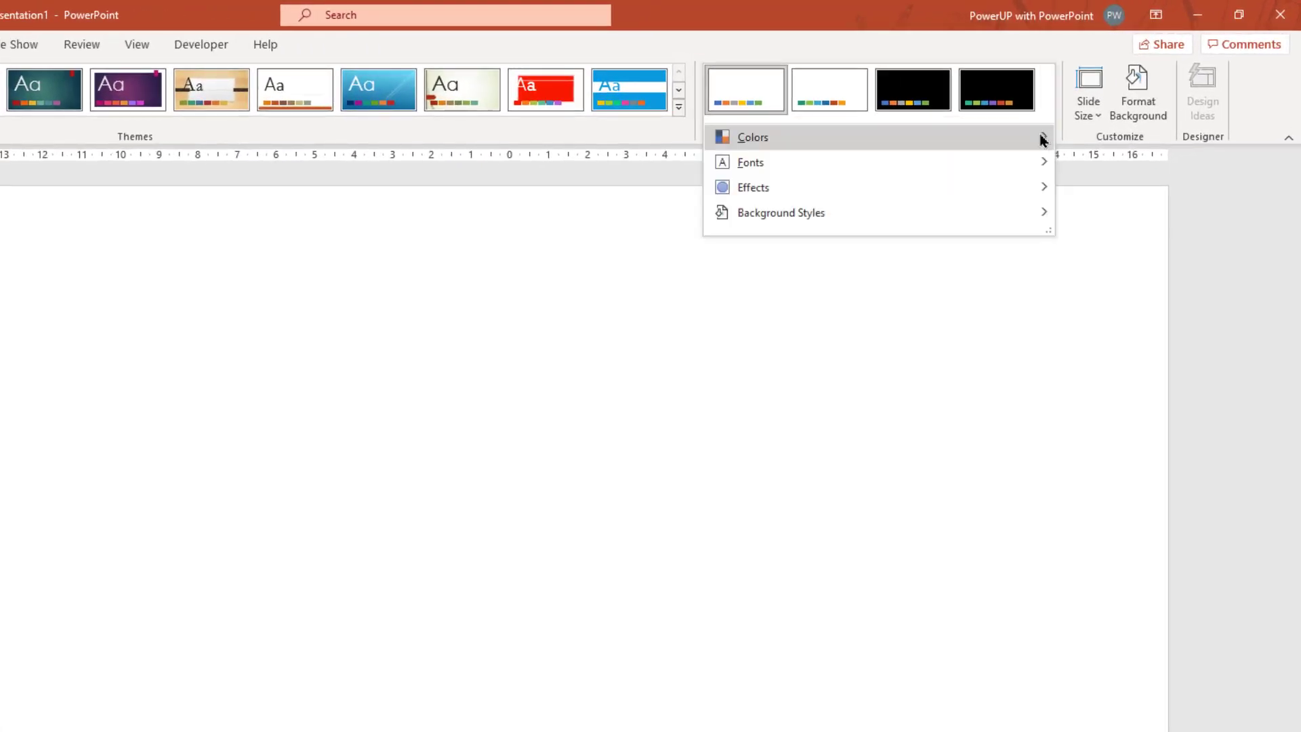
{"action": "mouse_move", "coordinate": [1042, 139]}
{"action": "left_click_drag", "start_coordinate": [1268, 302], "coordinate": [1271, 268]}
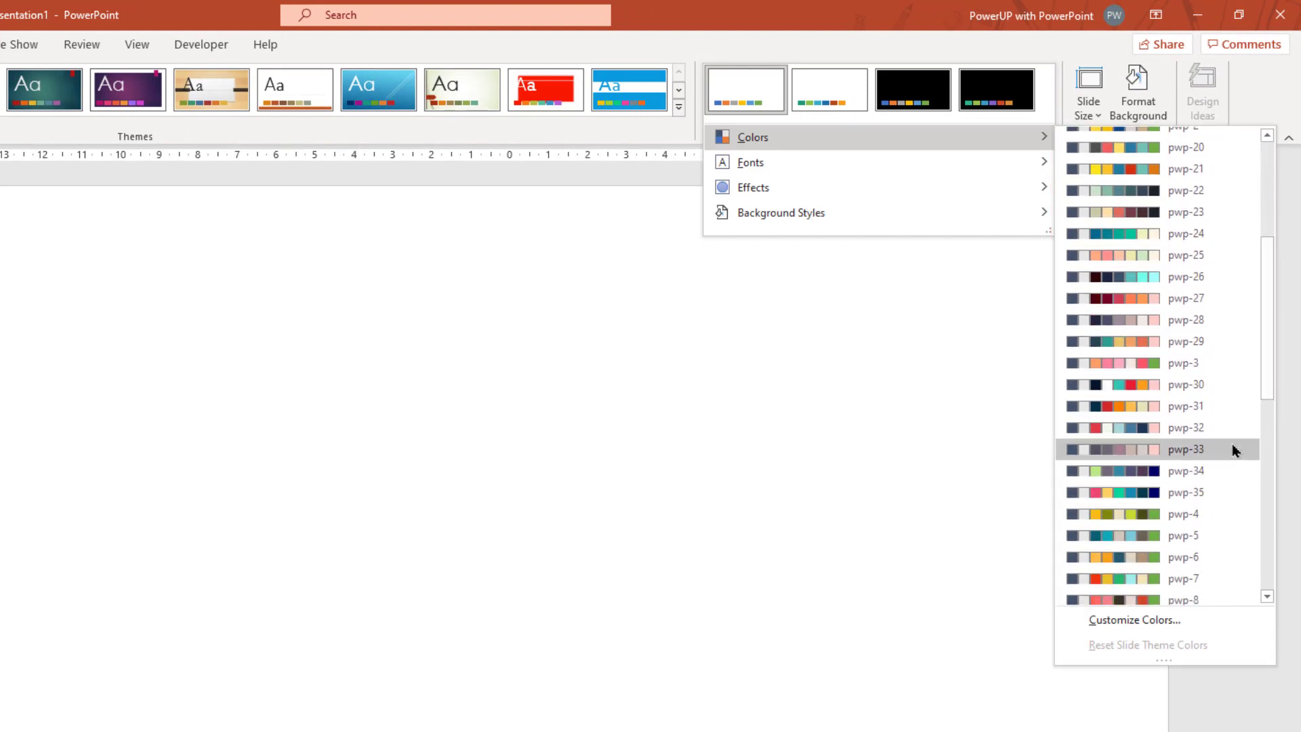
{"action": "left_click_drag", "start_coordinate": [1266, 372], "coordinate": [1275, 339]}
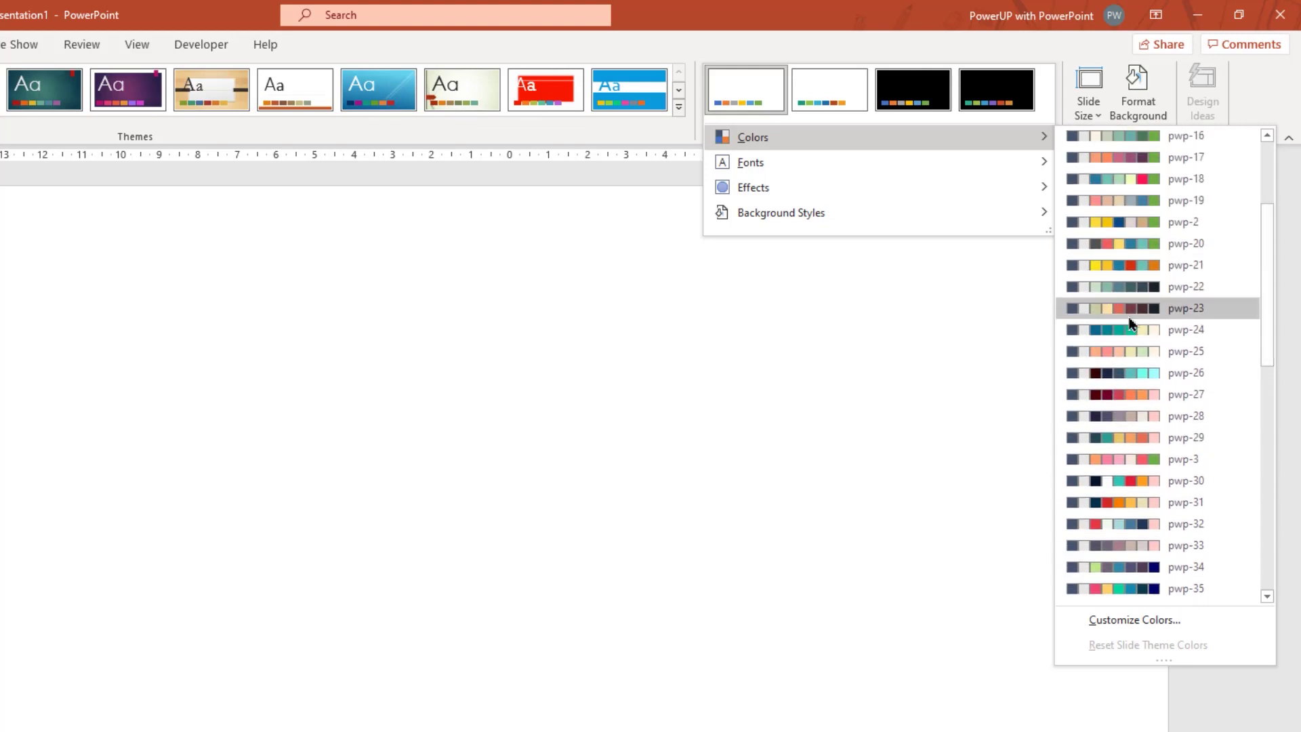
{"action": "left_click", "coordinate": [961, 370]}
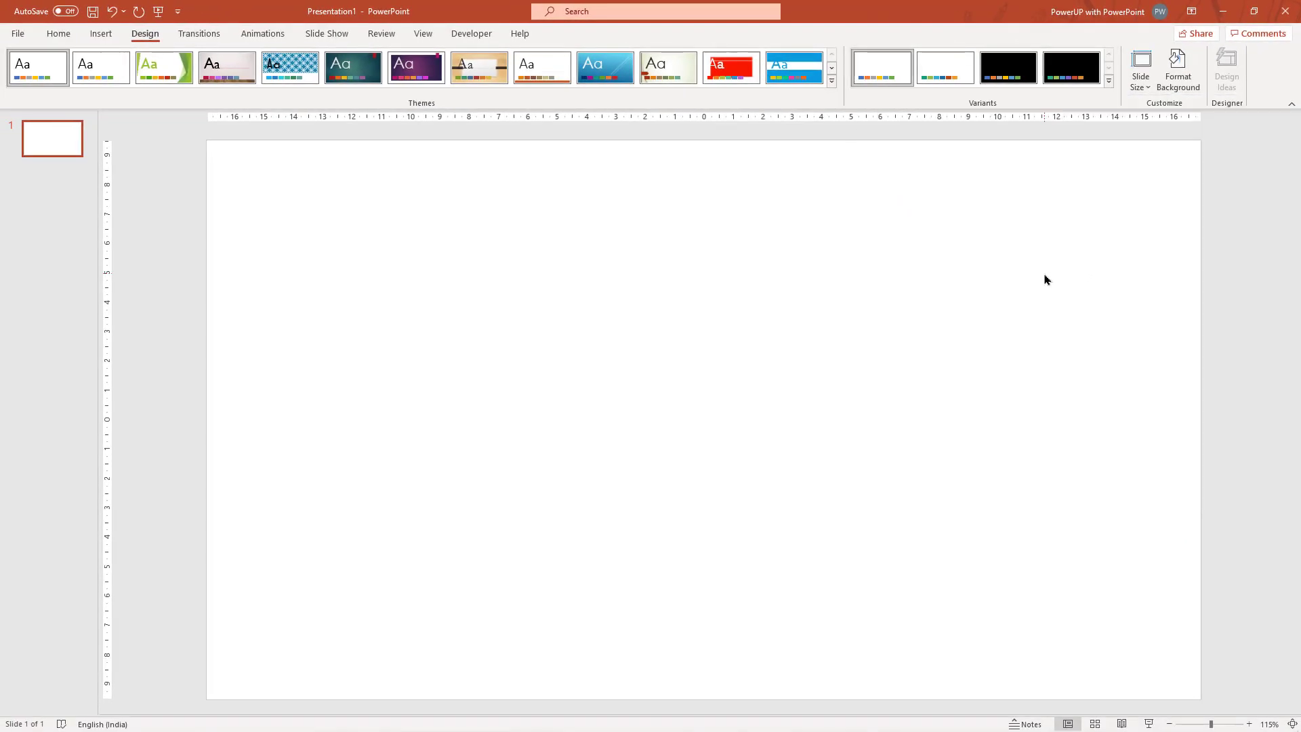
Open your user folder under C:\Users in File Explorer and show hidden items
{"action": "left_click", "coordinate": [1223, 11]}
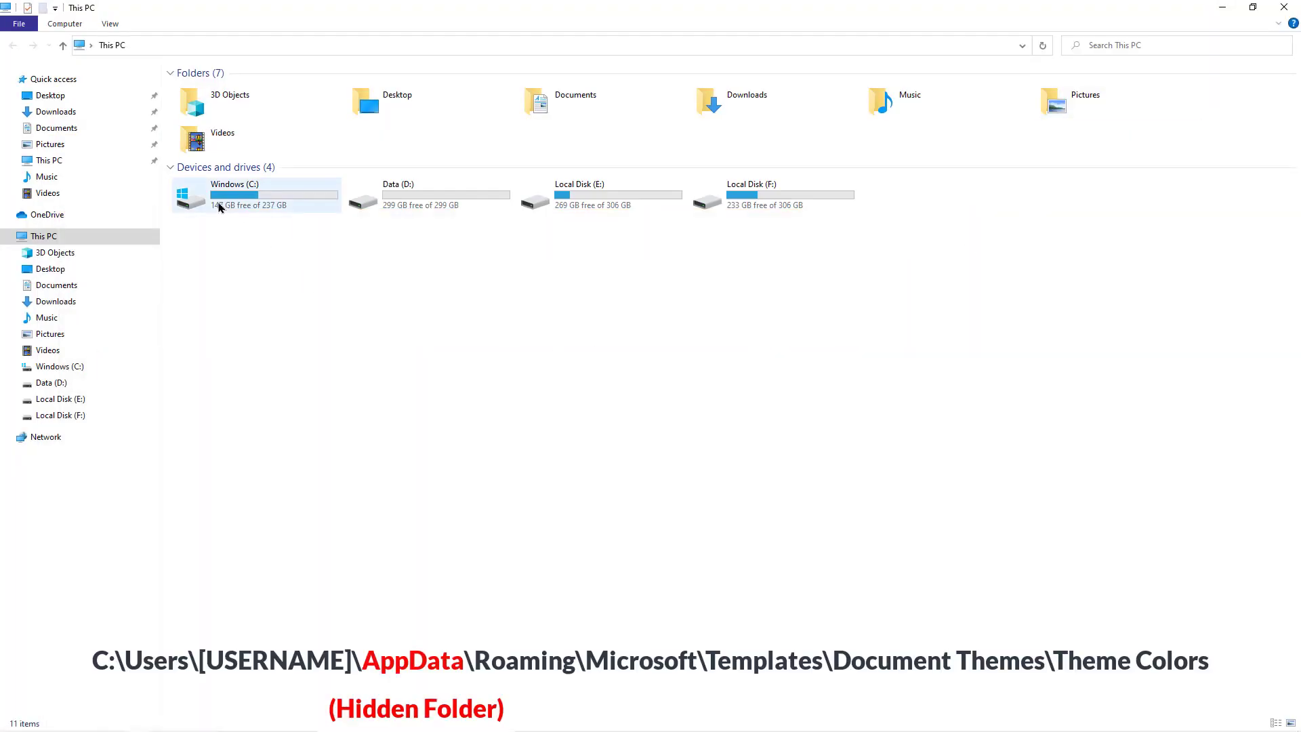
{"action": "double_click", "coordinate": [218, 205]}
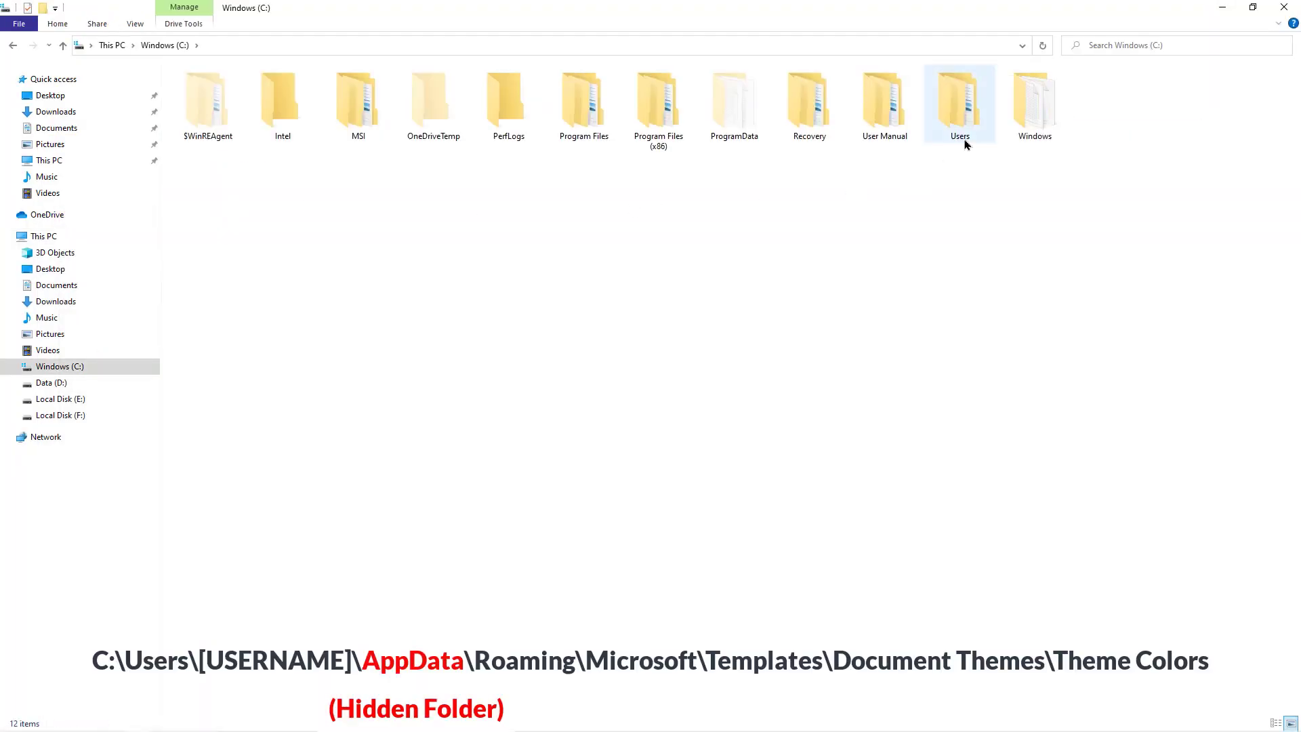
{"action": "double_click", "coordinate": [960, 108]}
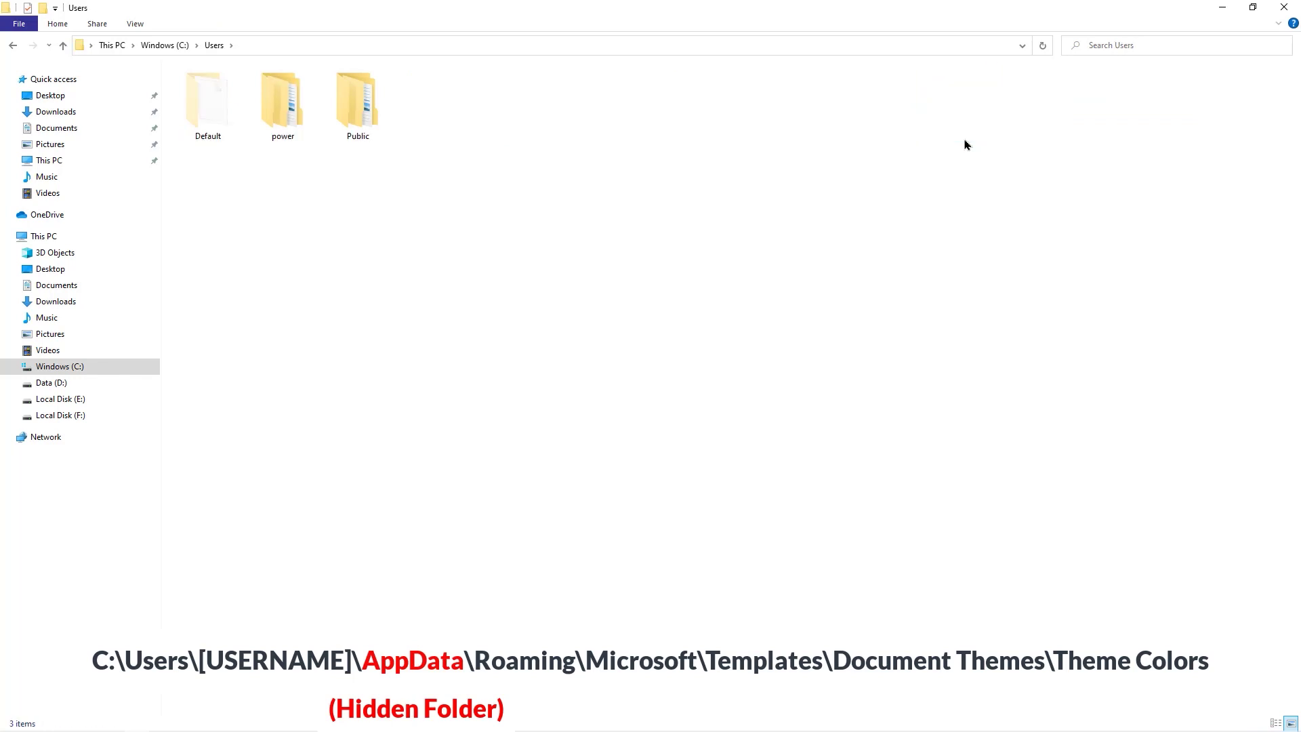
{"action": "double_click", "coordinate": [285, 136]}
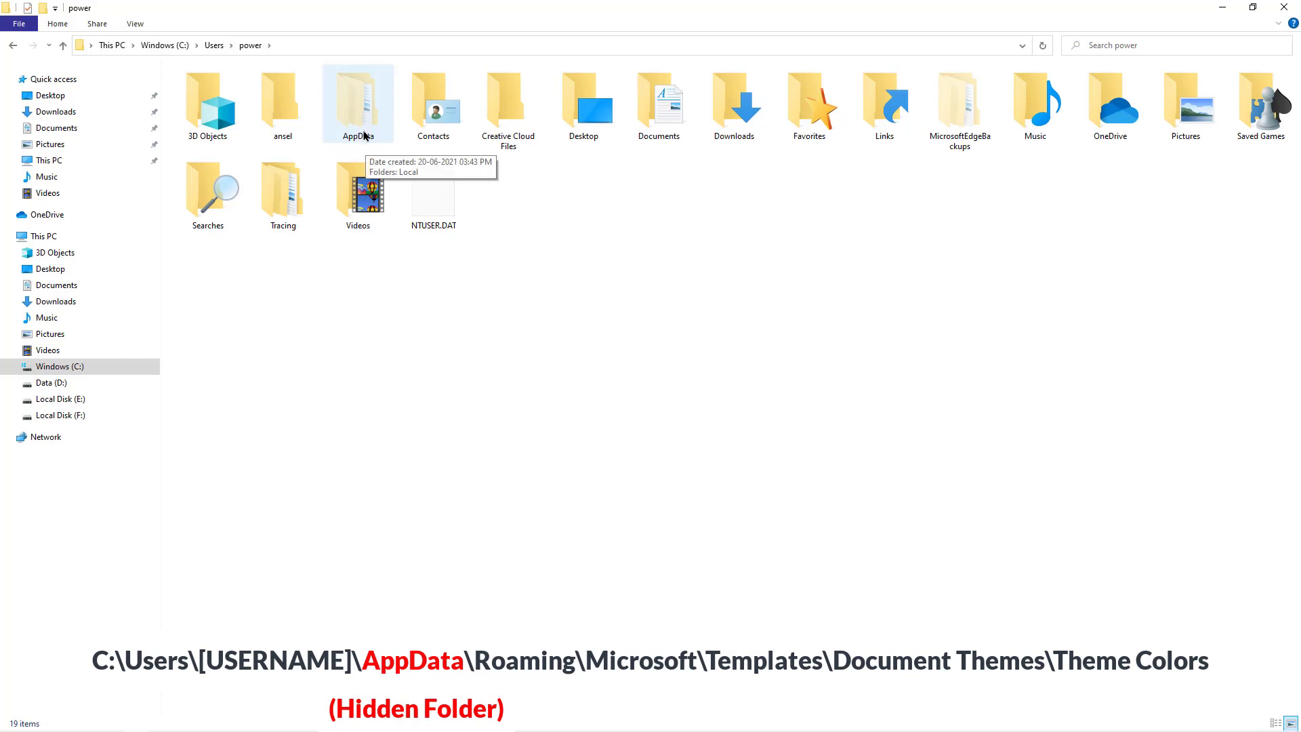
{"action": "left_click", "coordinate": [135, 24]}
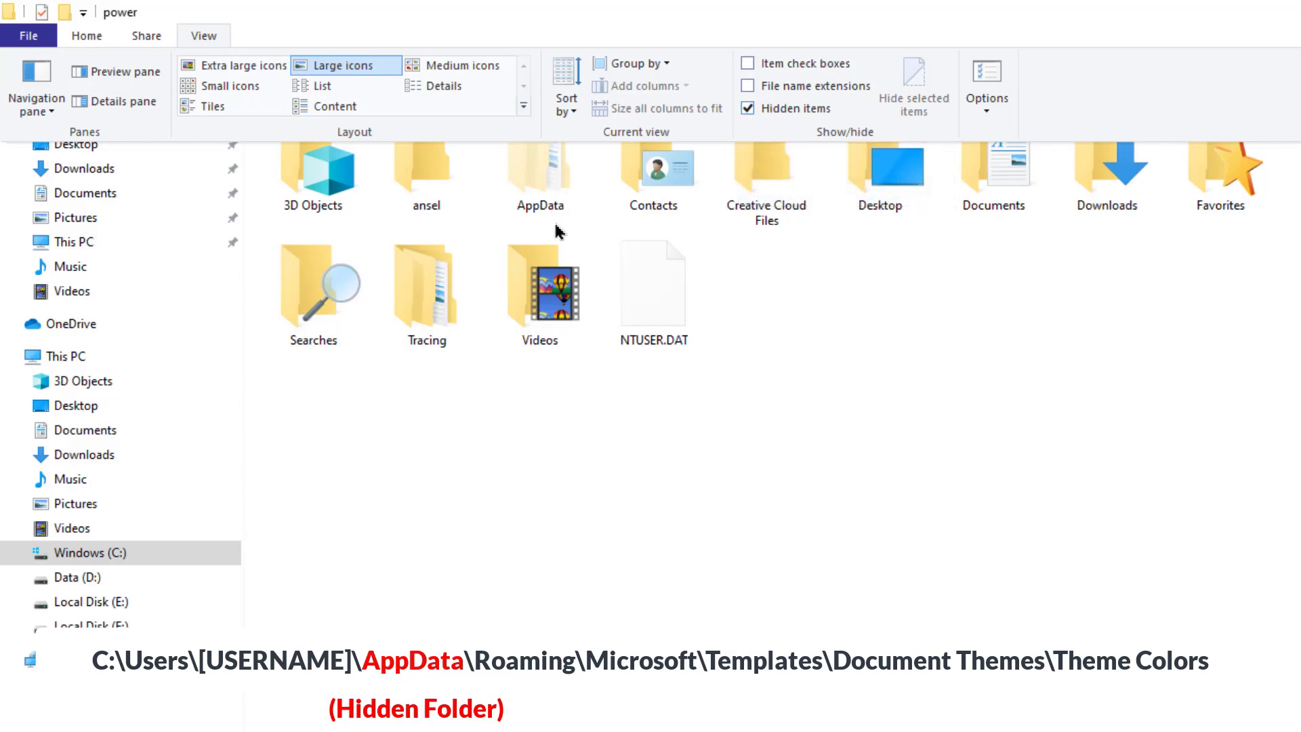
Browse AppData\Roaming\Microsoft\Templates\Document Themes\Theme Colors to reach files pwp-1 to pwp-35
{"action": "left_click", "coordinate": [556, 200]}
{"action": "double_click", "coordinate": [555, 201]}
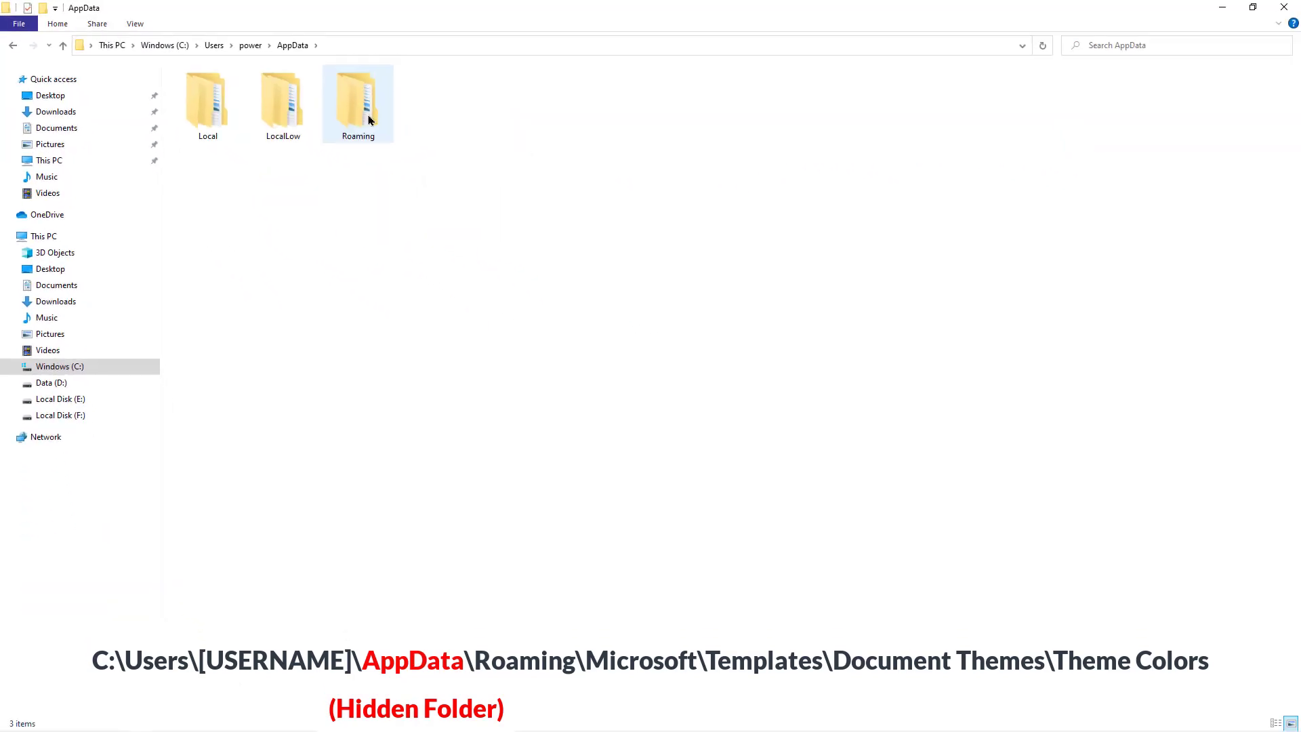
{"action": "double_click", "coordinate": [363, 133]}
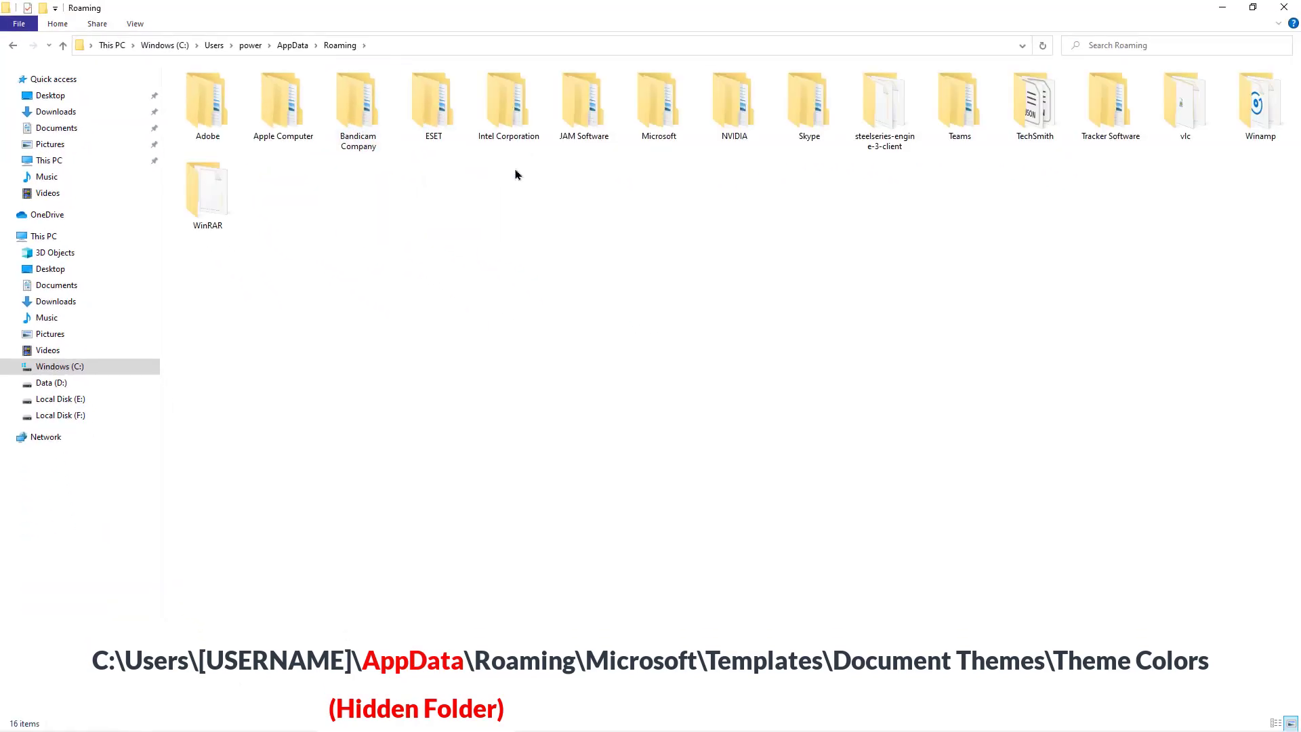
{"action": "double_click", "coordinate": [648, 136]}
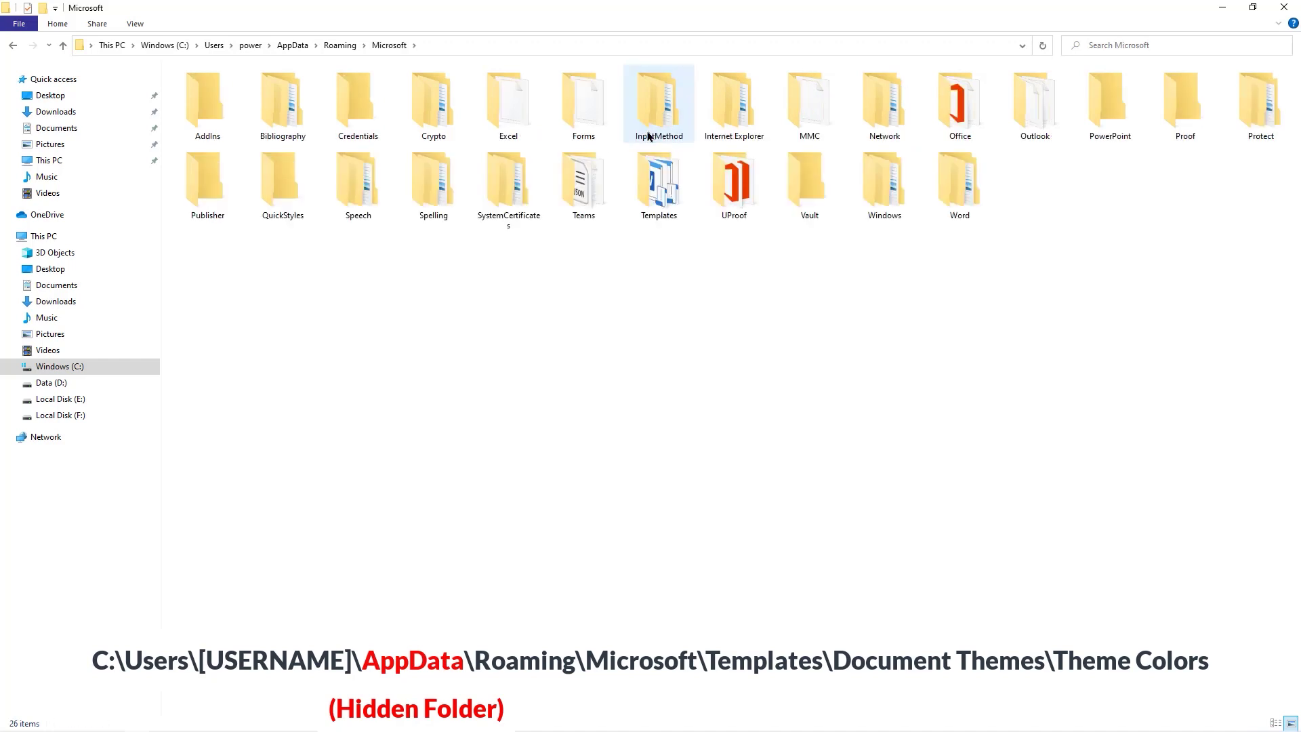
{"action": "double_click", "coordinate": [652, 210]}
{"action": "double_click", "coordinate": [216, 148]}
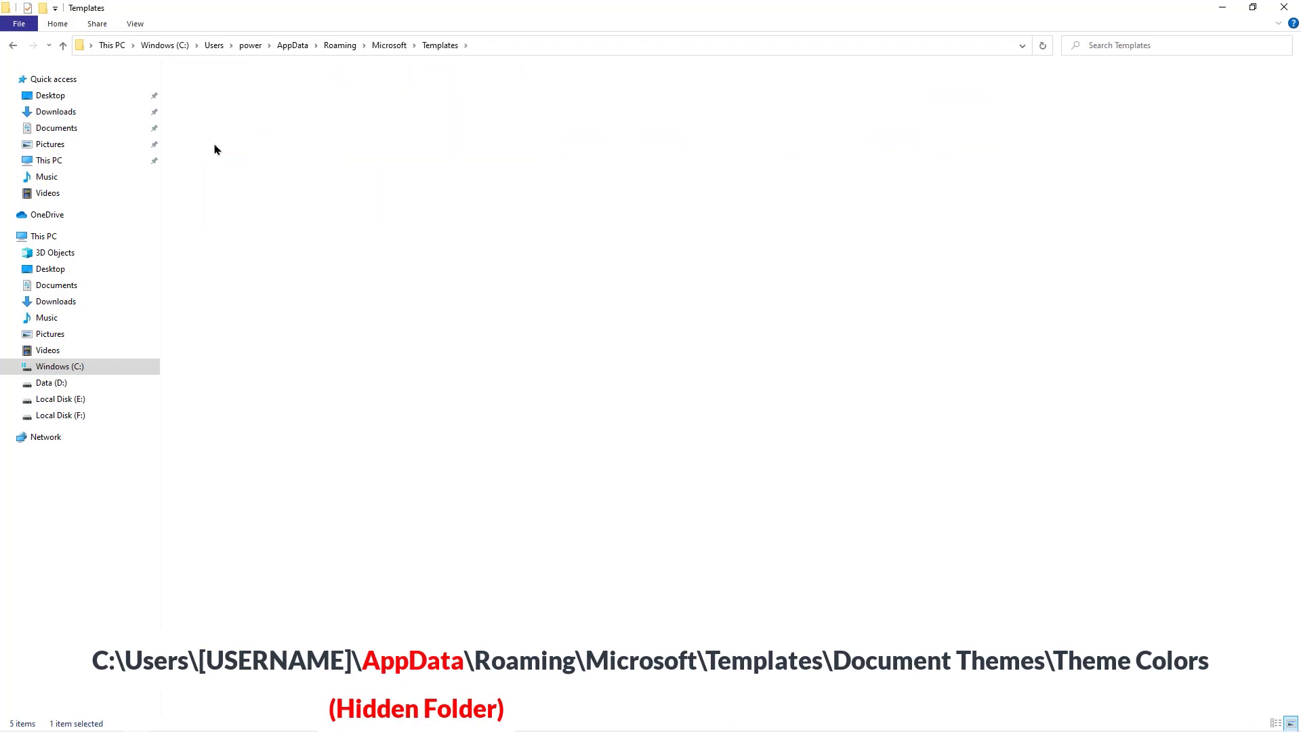
{"action": "double_click", "coordinate": [221, 140]}
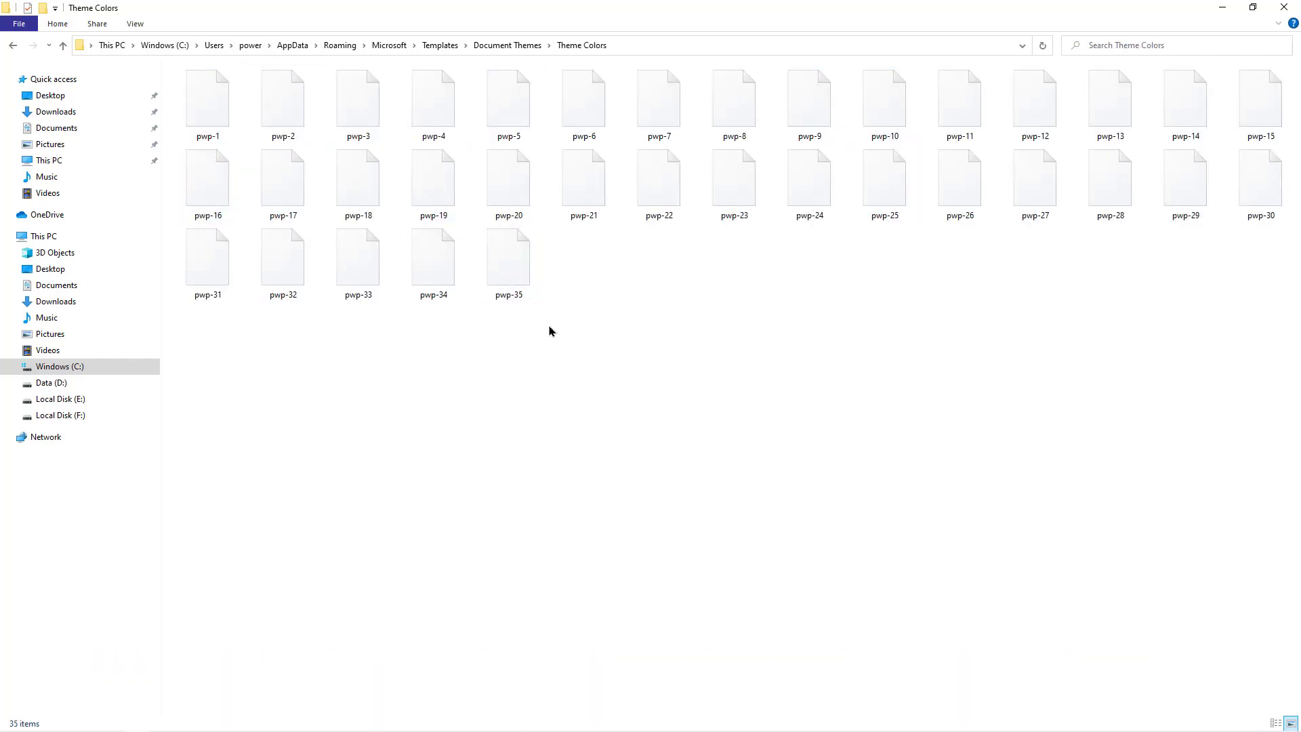
Compress all 35 pwp files into a WinRAR archive named 'Theme Colors', then return to Windows (C:)
{"action": "left_click_drag", "start_coordinate": [1264, 457], "coordinate": [211, 86]}
{"action": "right_click", "coordinate": [513, 276]}
{"action": "left_click", "coordinate": [415, 368]}
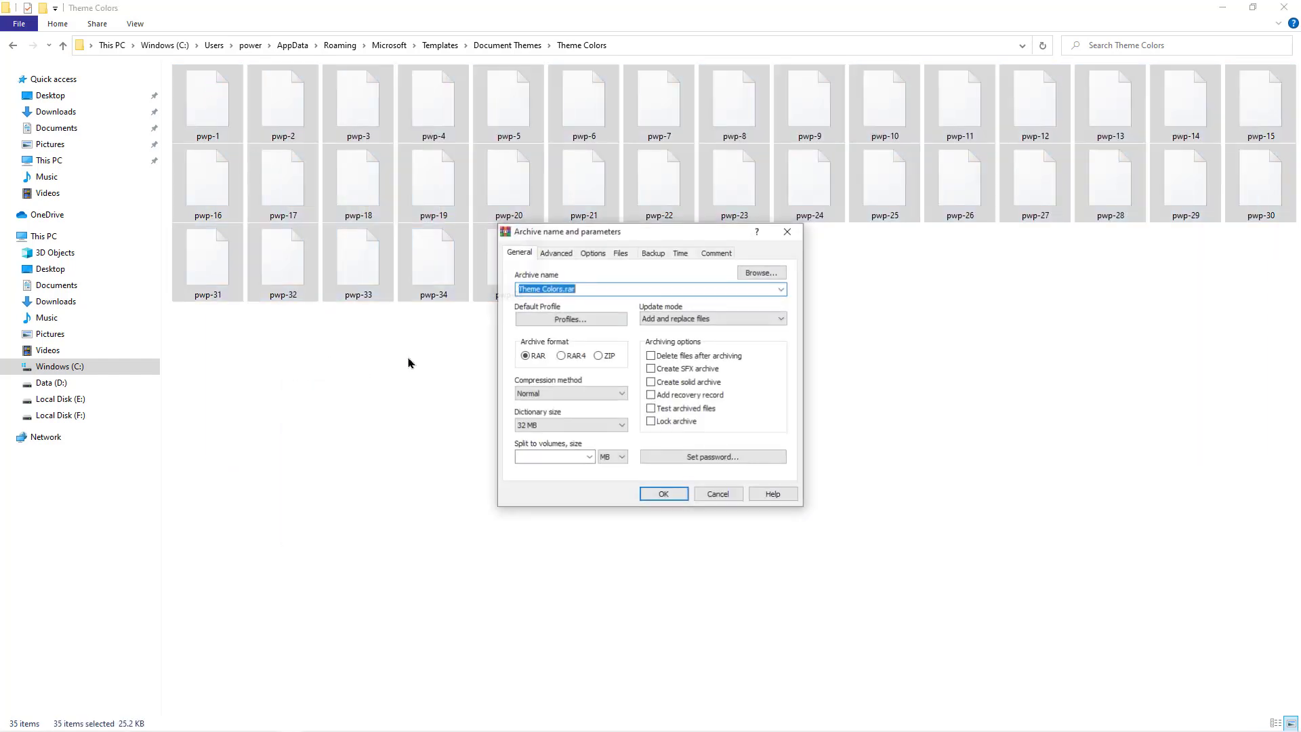
{"action": "left_click", "coordinate": [597, 357]}
{"action": "left_click", "coordinate": [664, 494]}
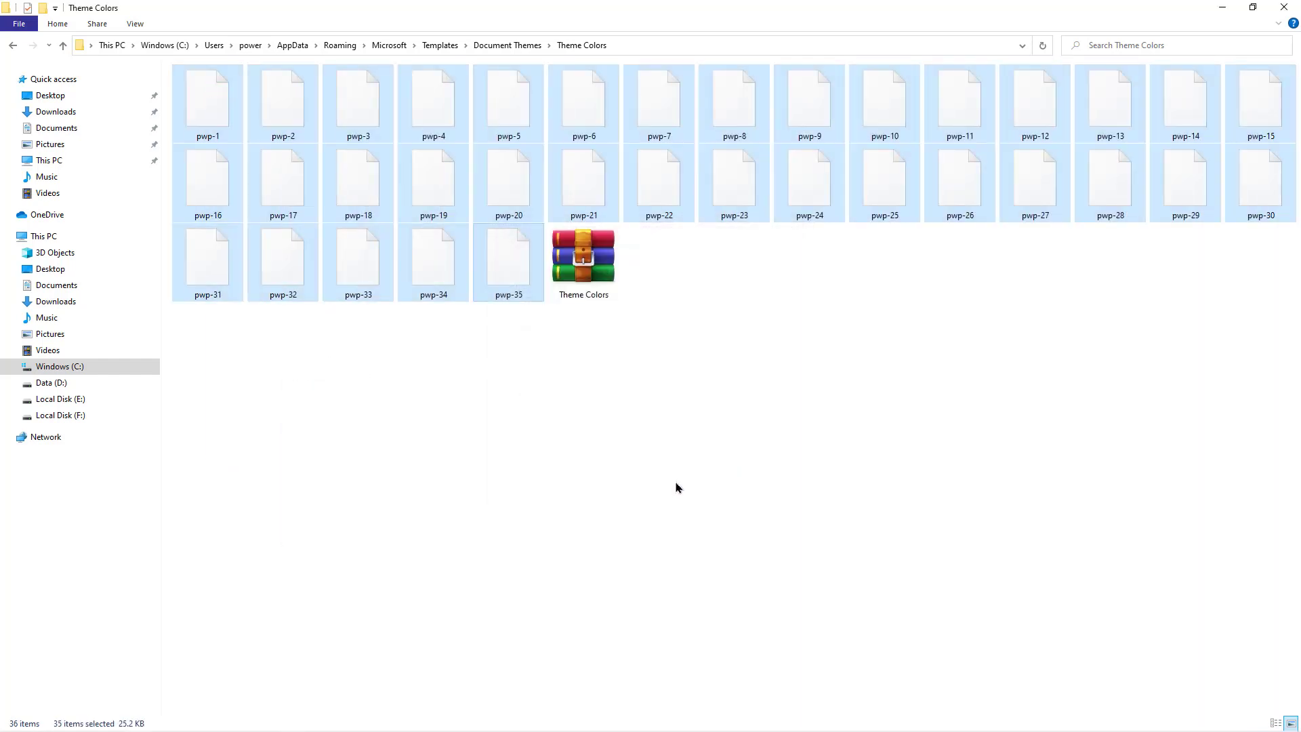
{"action": "left_click", "coordinate": [595, 276]}
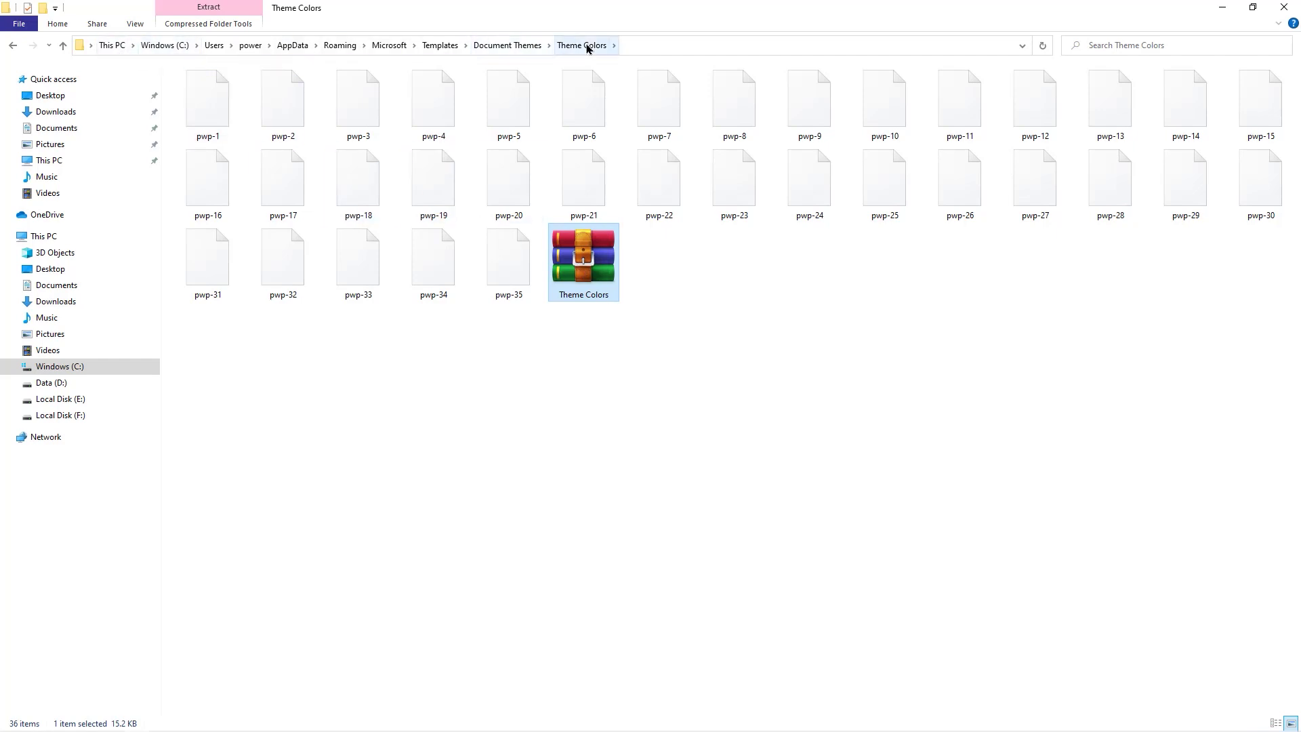
{"action": "left_click", "coordinate": [79, 366]}
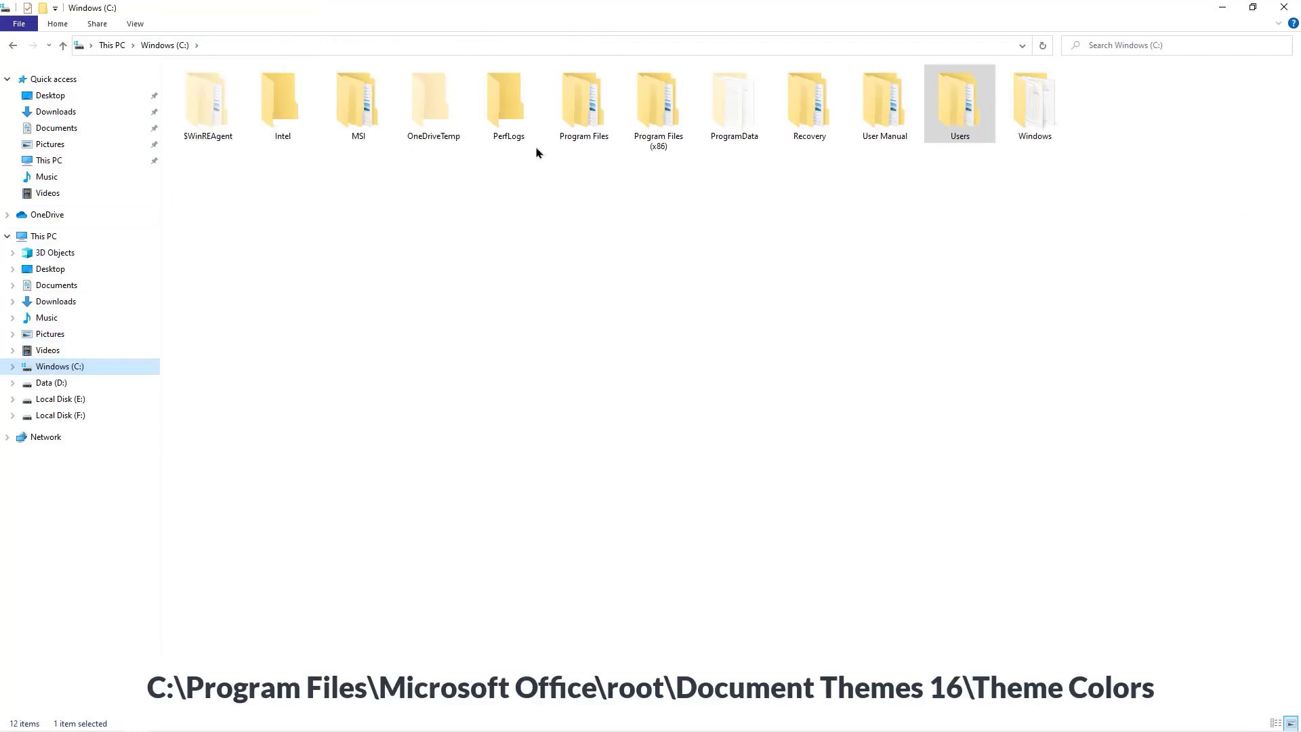
Browse Program Files\Microsoft Office\root\Document Themes 16\Theme Colors to list its 22 built-in palettes
{"action": "double_click", "coordinate": [586, 122]}
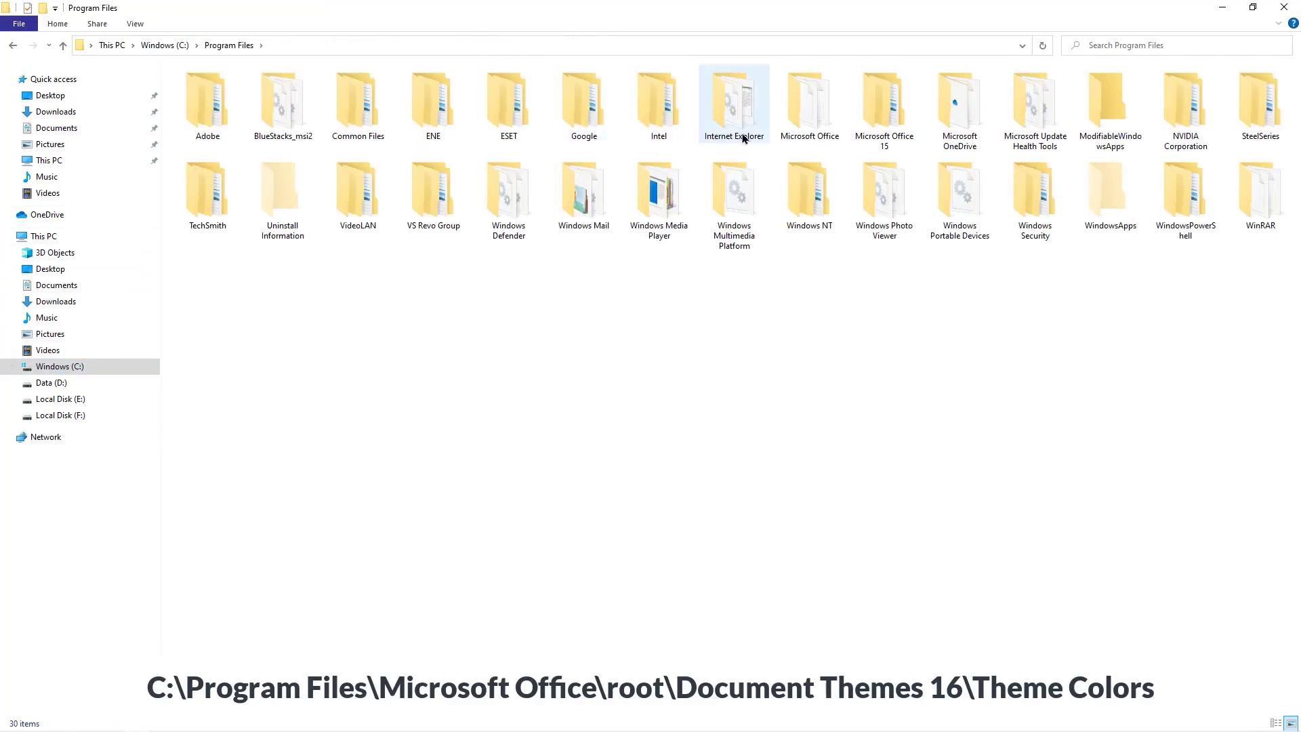
{"action": "double_click", "coordinate": [819, 121]}
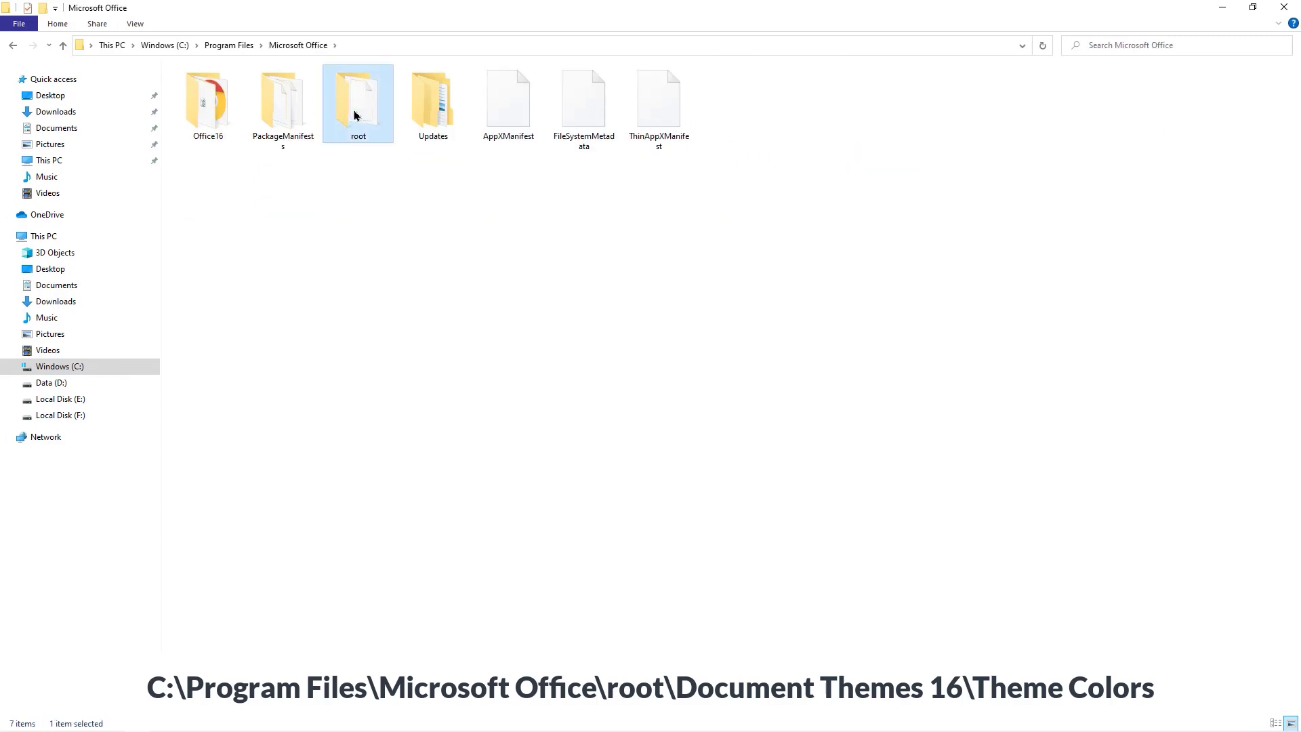
{"action": "double_click", "coordinate": [335, 136]}
{"action": "left_click", "coordinate": [354, 131]}
{"action": "double_click", "coordinate": [354, 131]}
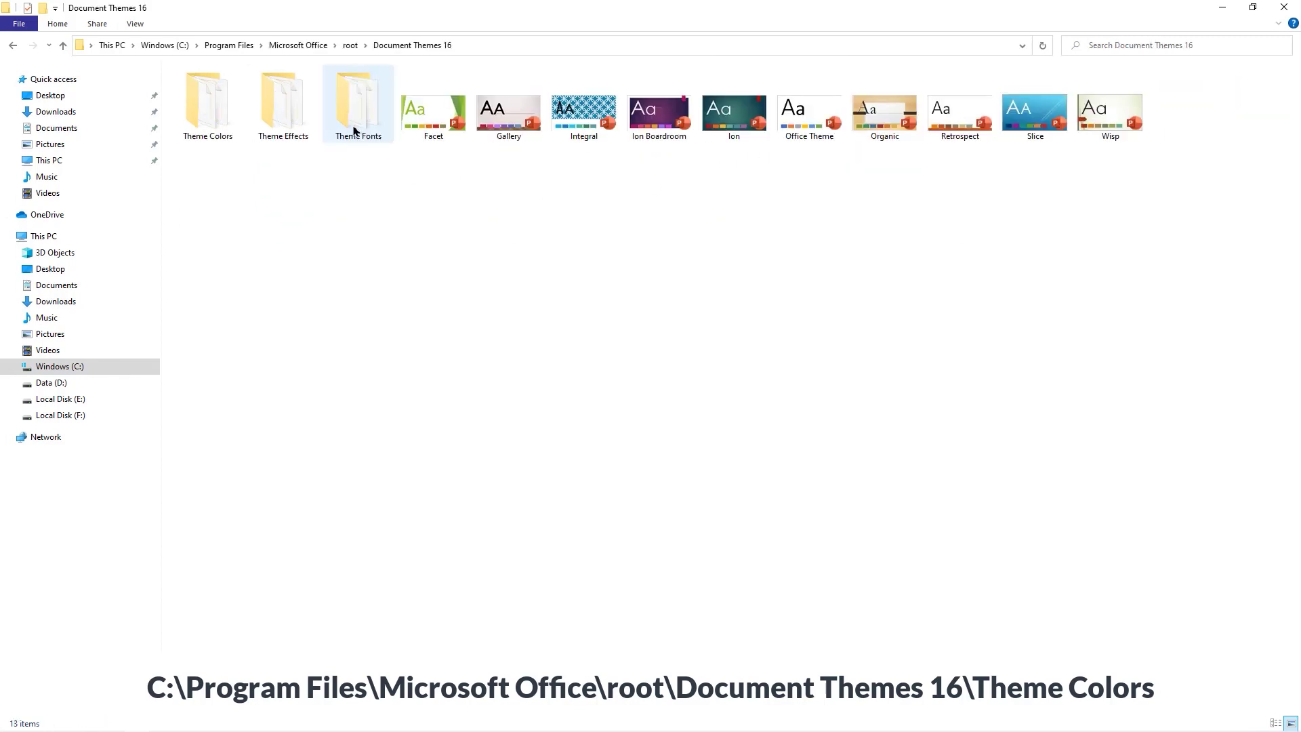
{"action": "left_click", "coordinate": [205, 125]}
{"action": "double_click", "coordinate": [205, 127]}
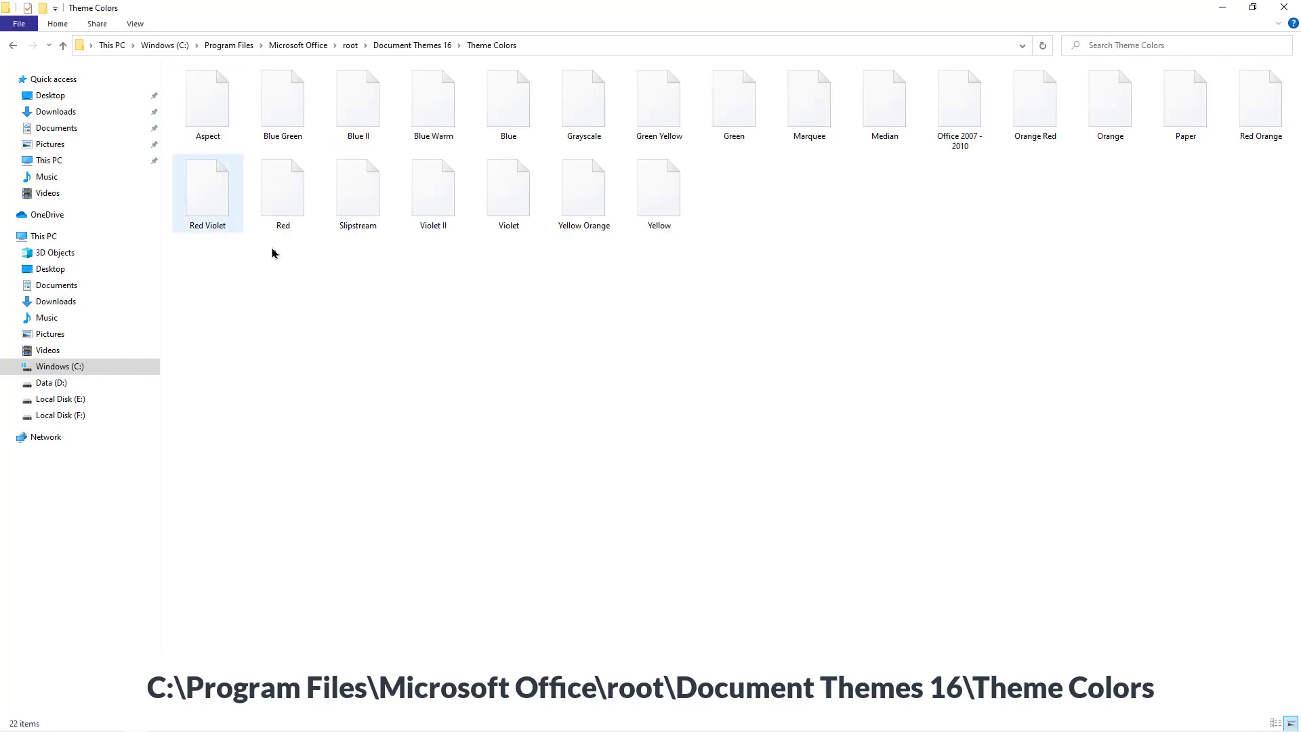